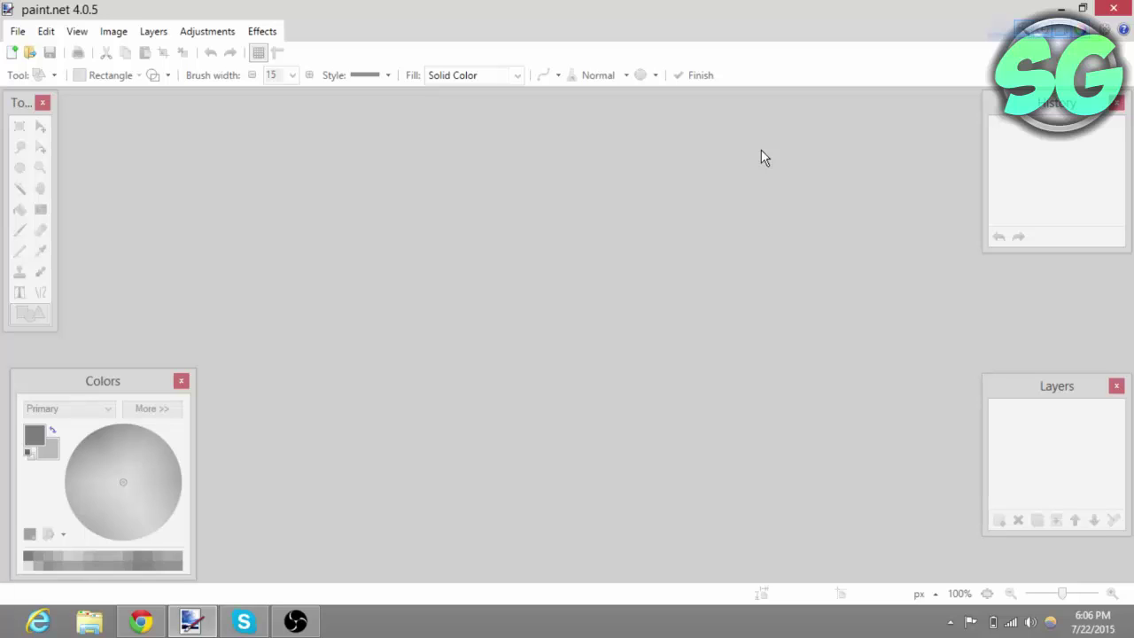
Start a new image and enter width 1280 and height 720 pixels
{"action": "left_click", "coordinate": [14, 37]}
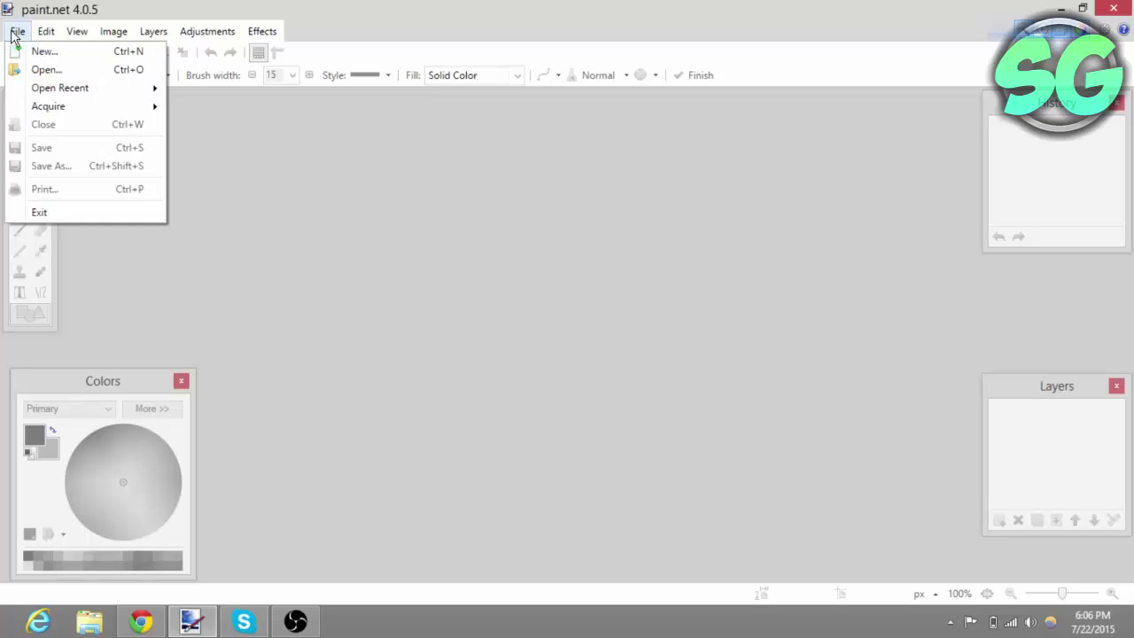
{"action": "left_click", "coordinate": [31, 54]}
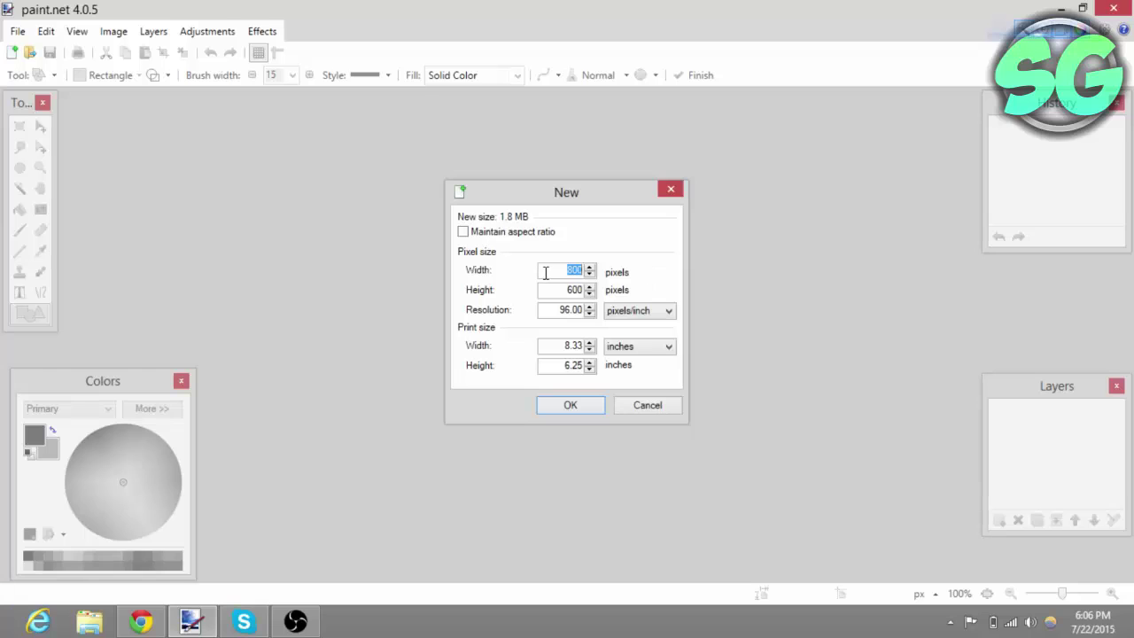
{"action": "key", "text": "BackSpace"}
{"action": "type", "text": "1280"}
{"action": "double_click", "coordinate": [579, 289]}
{"action": "key", "text": "BackSpace"}
{"action": "type", "text": "7"}
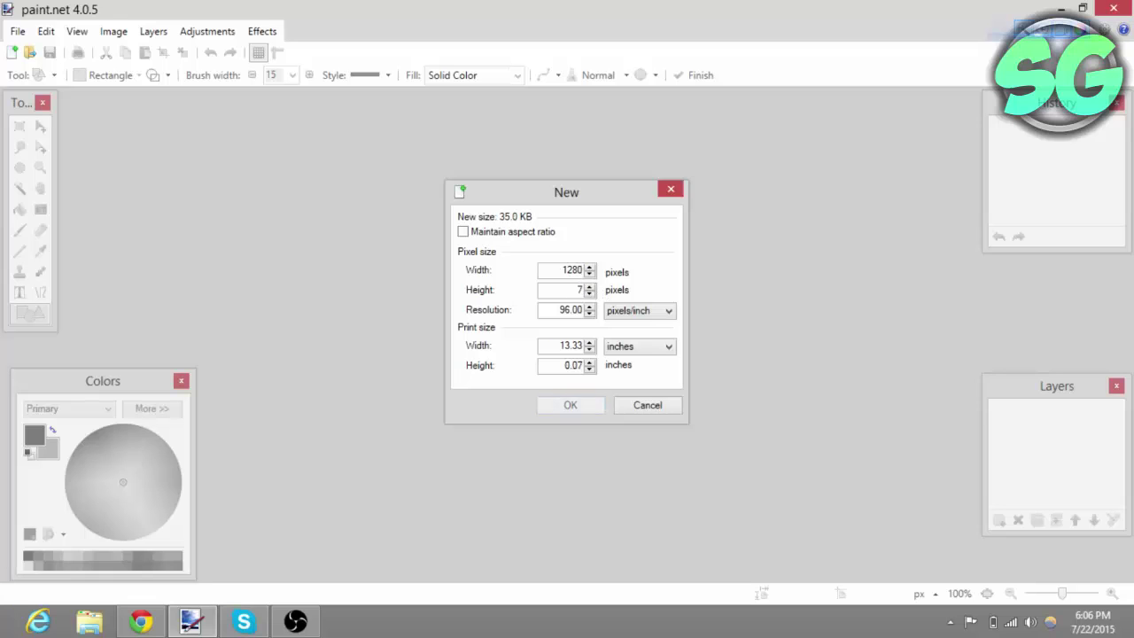
{"action": "type", "text": "20"}
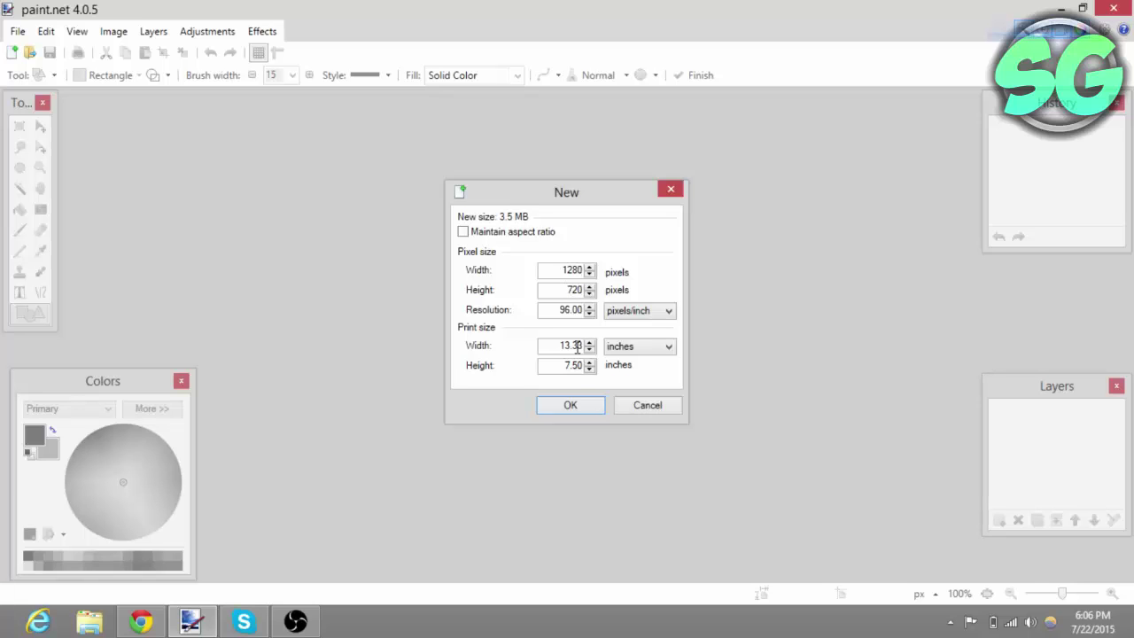
Create the 1280 × 720 image and zoom out so it fits the window
{"action": "left_click", "coordinate": [580, 412]}
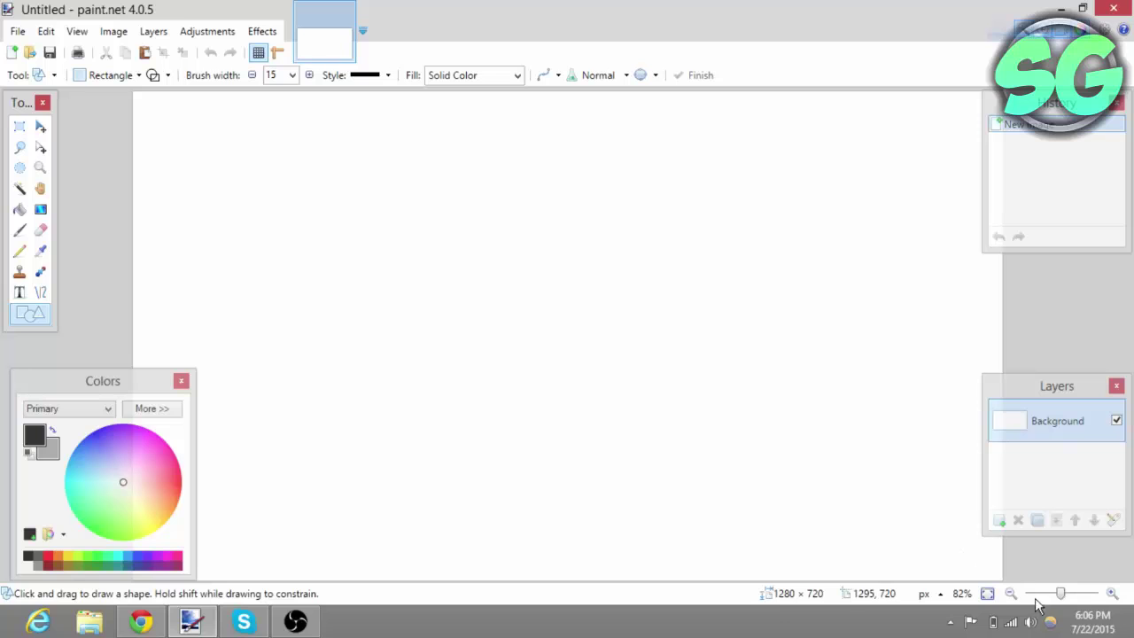
{"action": "left_click", "coordinate": [1060, 593]}
{"action": "left_click", "coordinate": [1060, 595]}
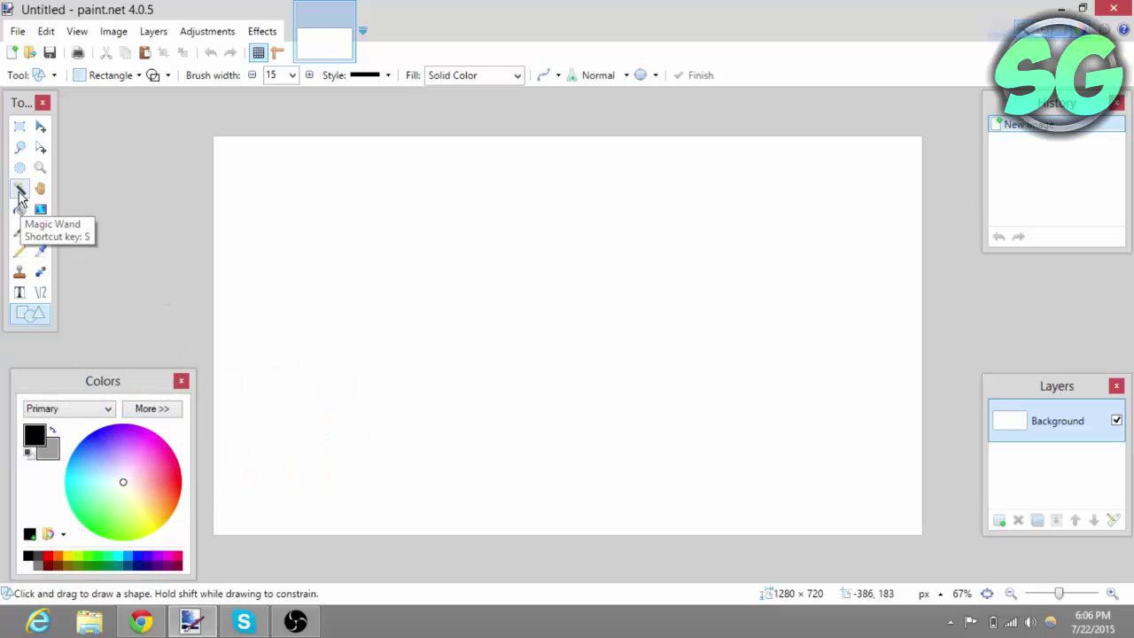
Erase the white background to transparency using the Magic Wand
{"action": "left_click", "coordinate": [20, 191]}
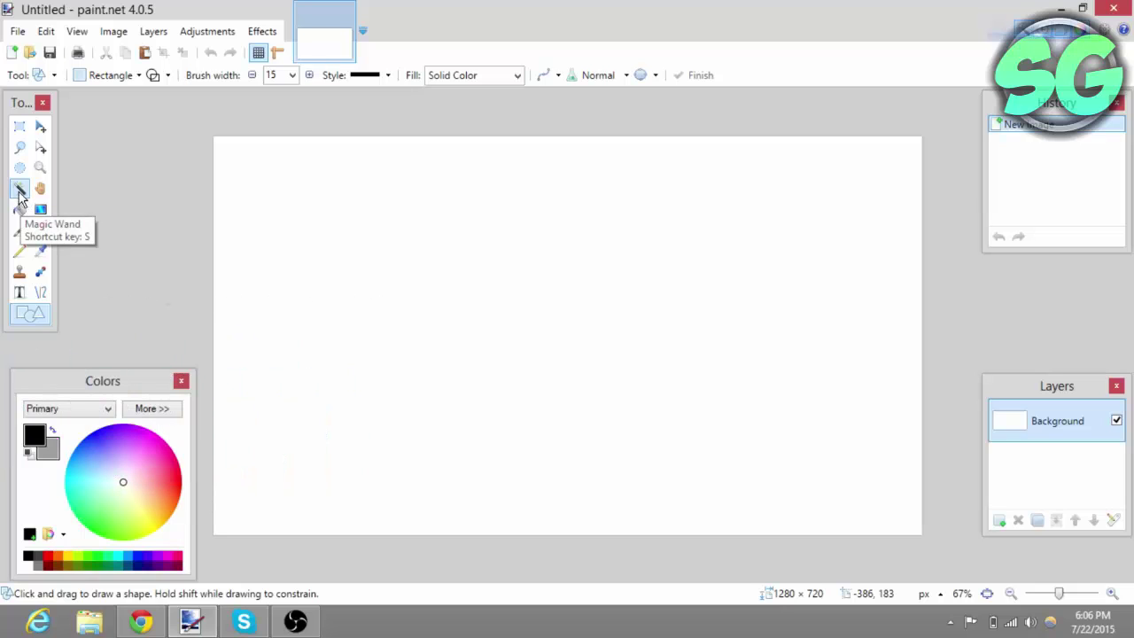
{"action": "left_click", "coordinate": [250, 232]}
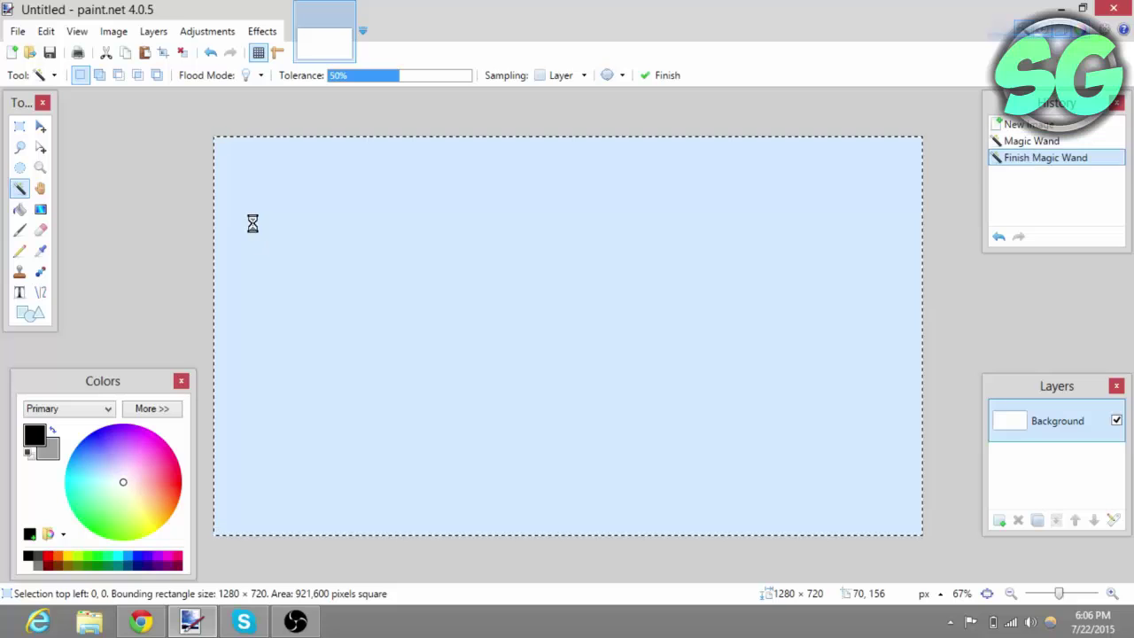
{"action": "key", "text": "Delete"}
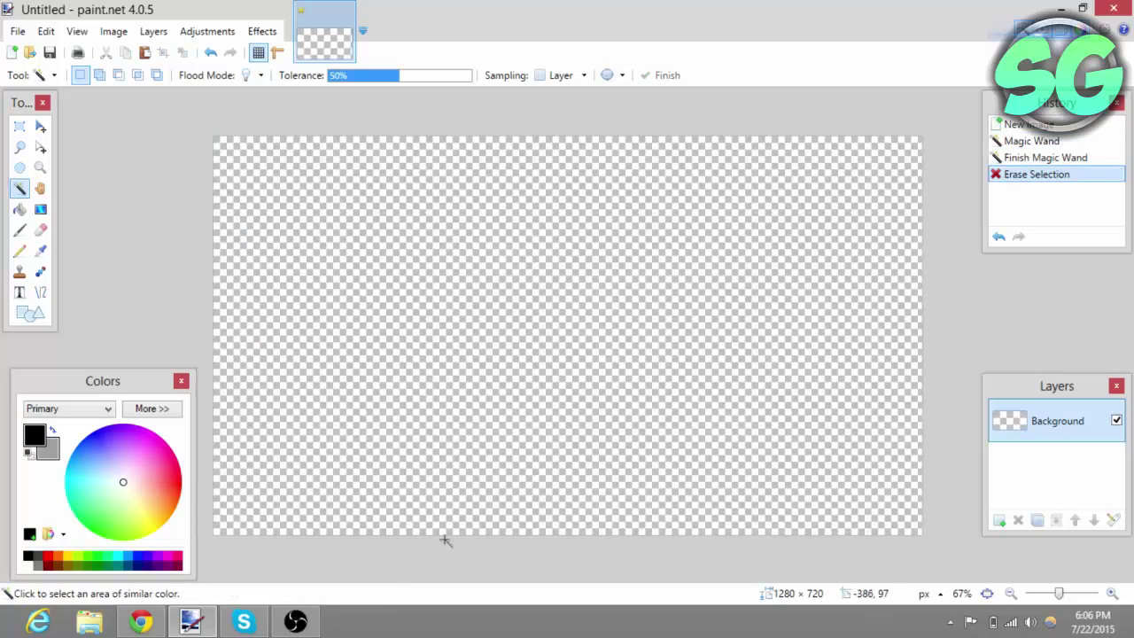
Place a fixed 480 × 270 pixel rectangular selection in the canvas's top-right corner
{"action": "left_click", "coordinate": [21, 127]}
{"action": "scroll", "coordinate": [200, 77], "scroll_direction": "up", "scroll_amount": 2}
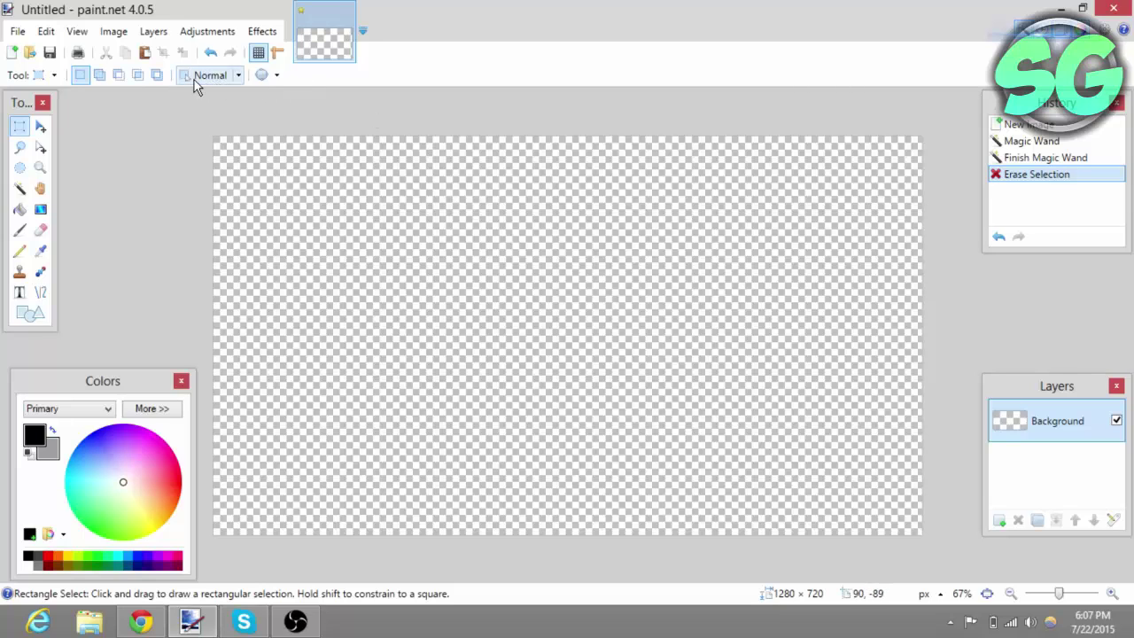
{"action": "scroll", "coordinate": [194, 78], "scroll_direction": "down", "scroll_amount": 2}
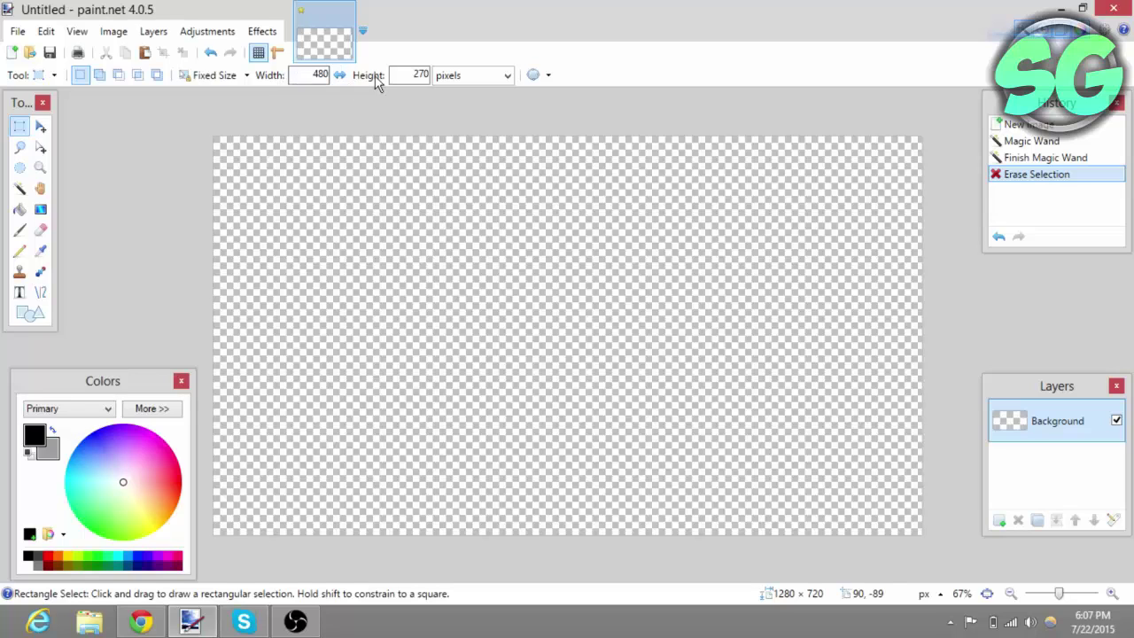
{"action": "left_click", "coordinate": [452, 80]}
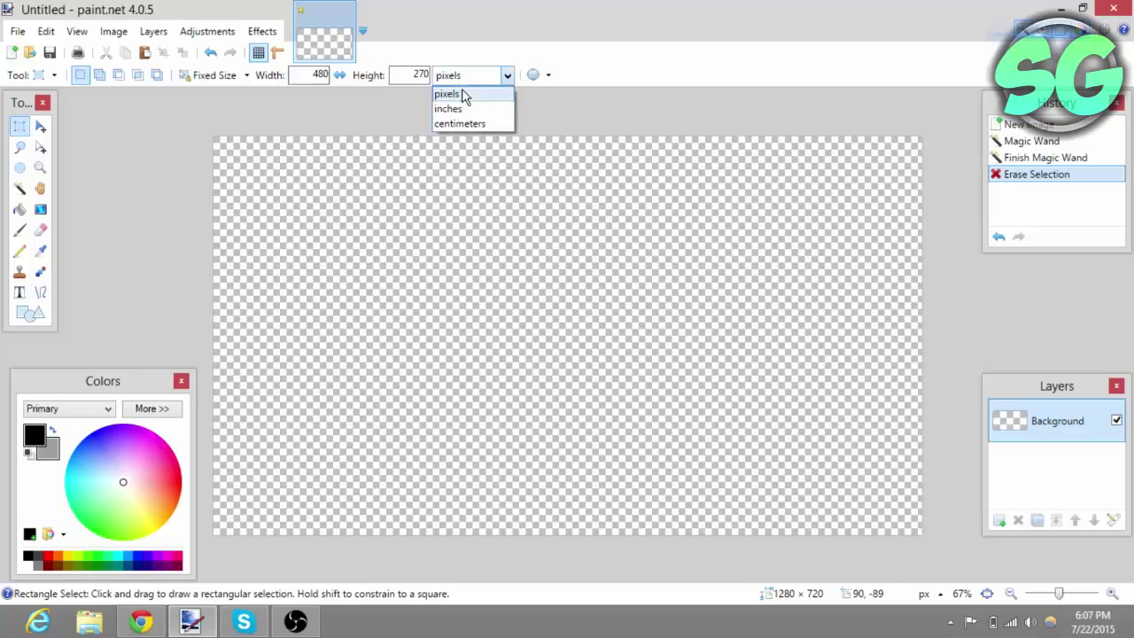
{"action": "left_click", "coordinate": [465, 107]}
{"action": "left_click", "coordinate": [462, 77]}
{"action": "left_click", "coordinate": [469, 95]}
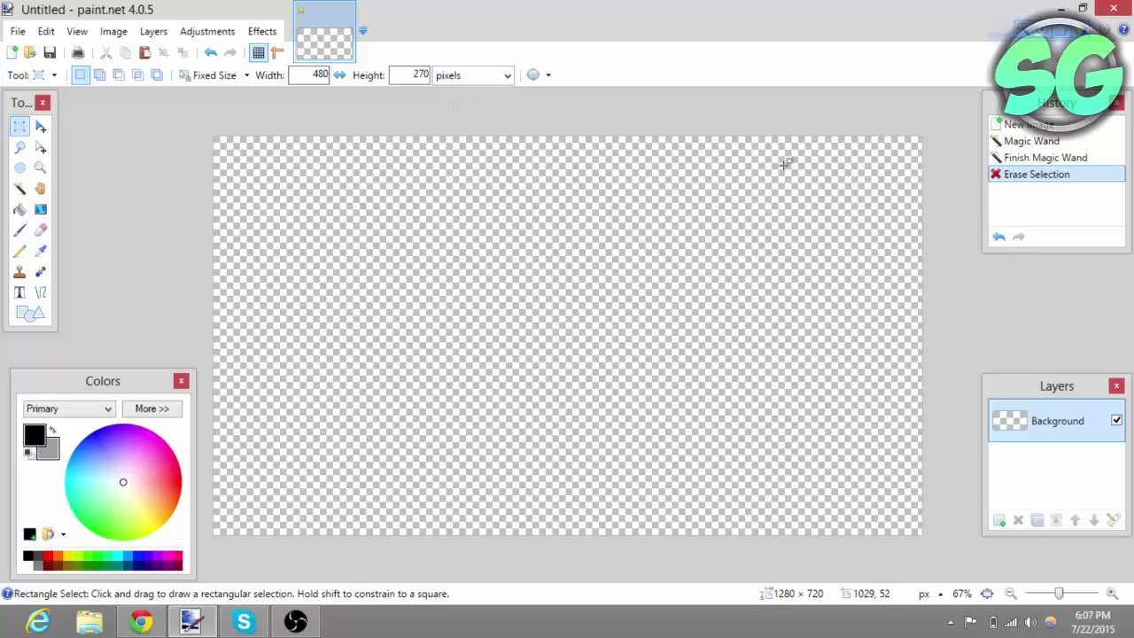
{"action": "left_click_drag", "start_coordinate": [784, 164], "coordinate": [651, 143]}
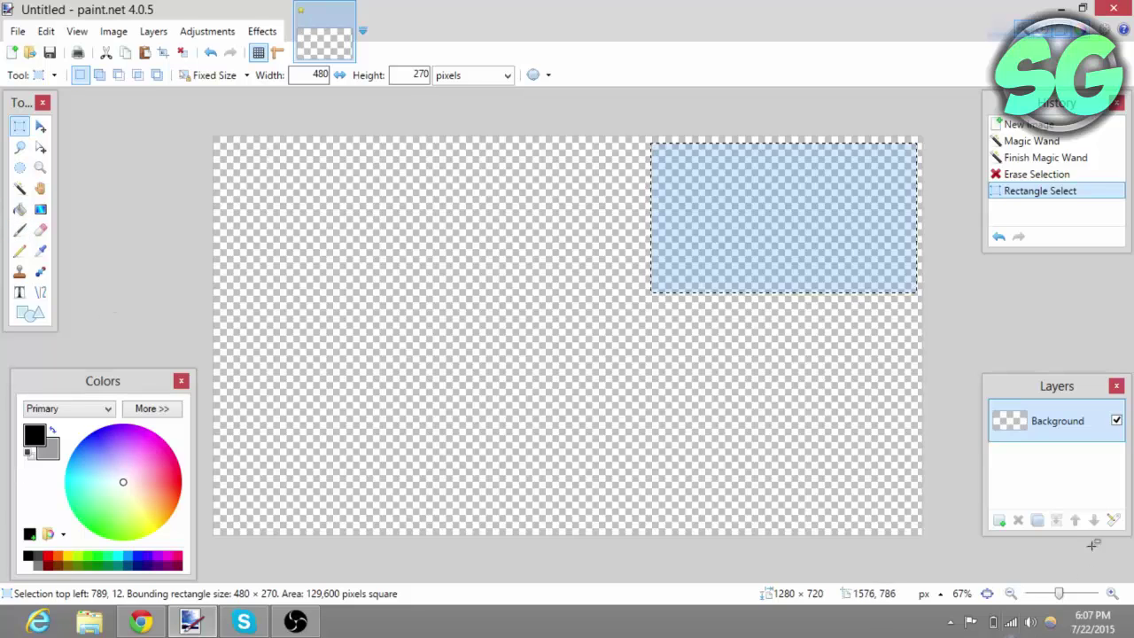
On new Layer 2, draw a black rectangle outline over the selection, then deselect
{"action": "left_click", "coordinate": [1001, 520]}
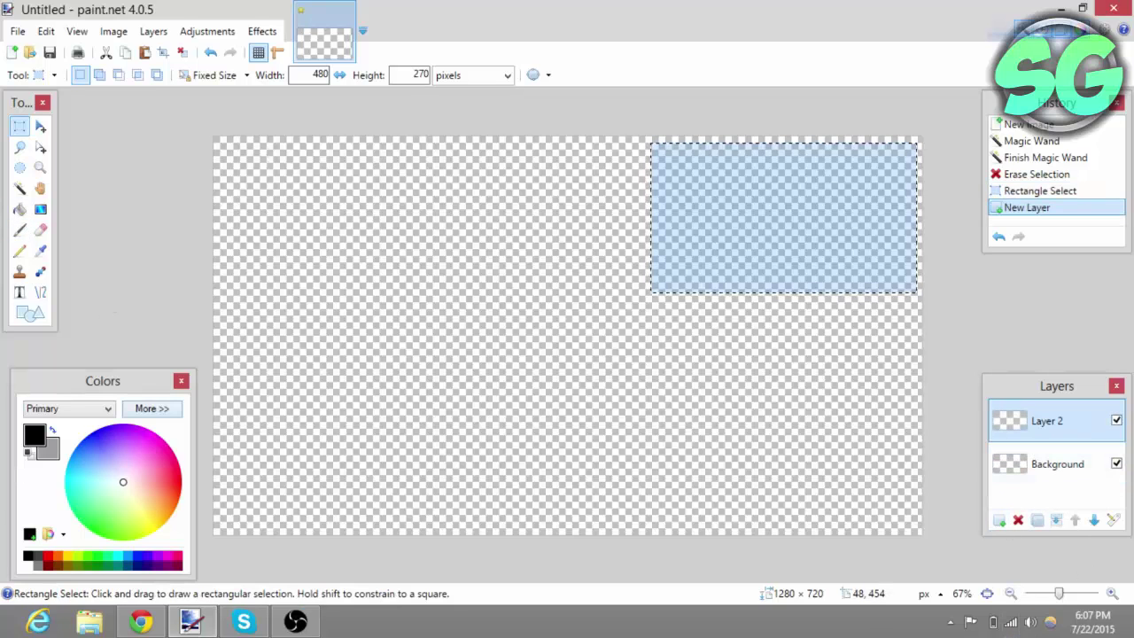
{"action": "left_click", "coordinate": [30, 313]}
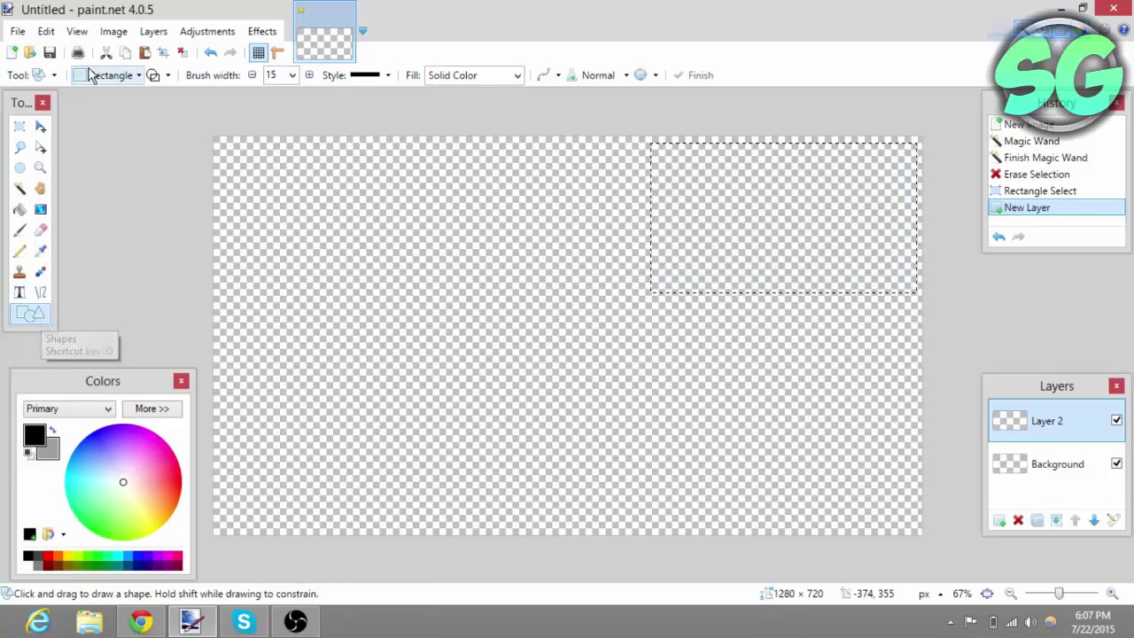
{"action": "left_click", "coordinate": [92, 77]}
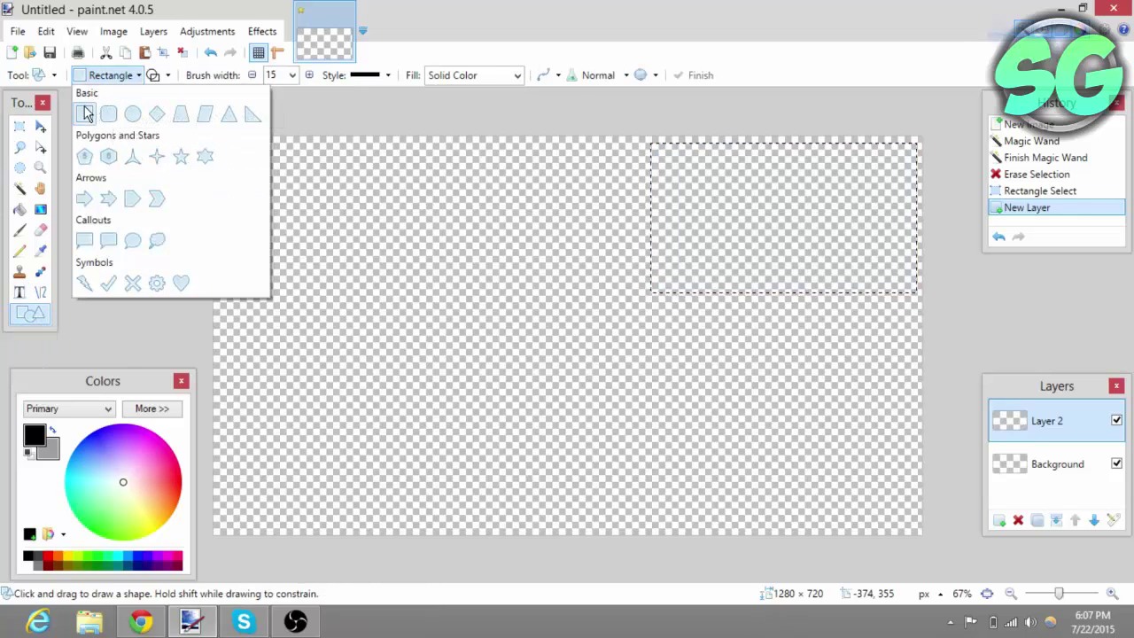
{"action": "left_click", "coordinate": [149, 88]}
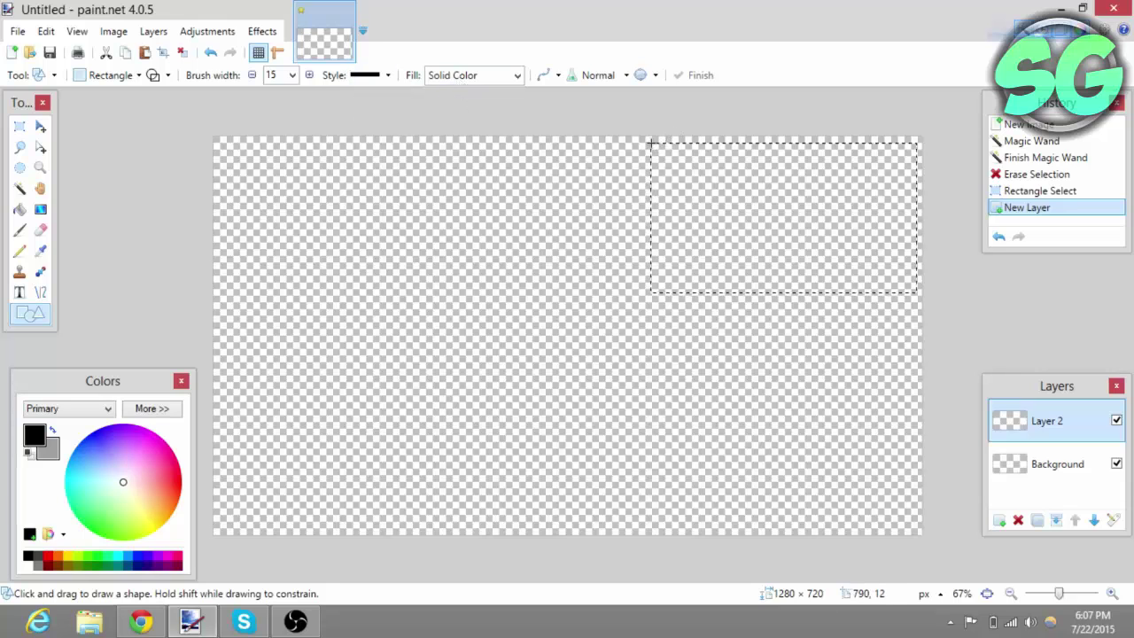
{"action": "mouse_move", "coordinate": [649, 142]}
{"action": "left_mouse_down"}
{"action": "mouse_move", "coordinate": [696, 183]}
{"action": "mouse_move", "coordinate": [808, 242]}
{"action": "mouse_move", "coordinate": [893, 259]}
{"action": "mouse_move", "coordinate": [918, 291]}
{"action": "left_mouse_up"}
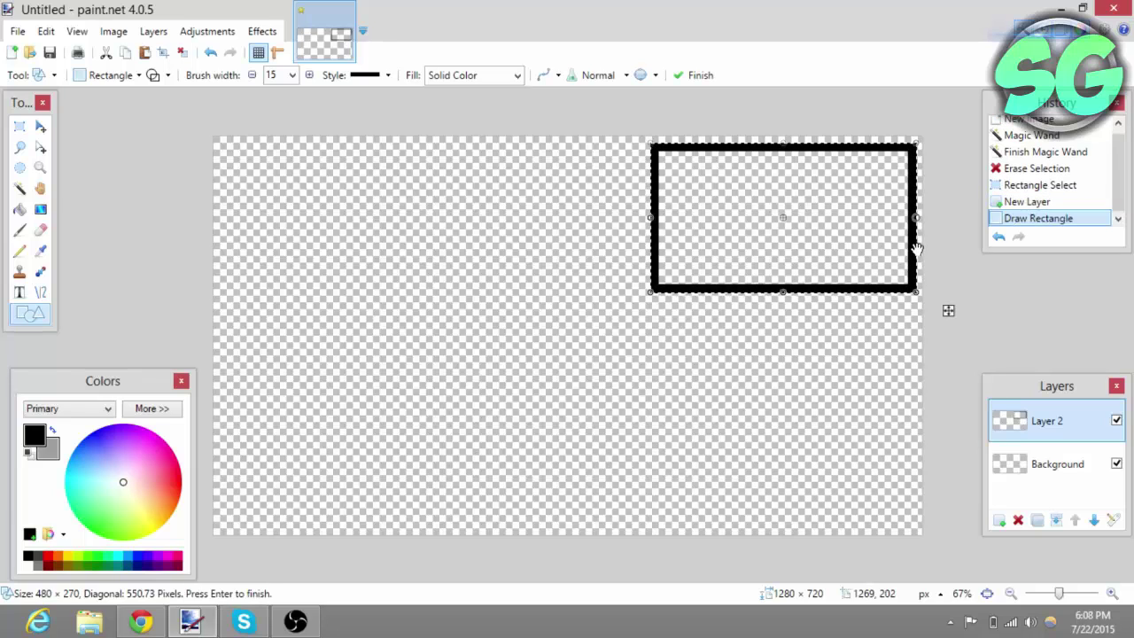
{"action": "key", "text": "Return"}
{"action": "key", "text": "ctrl+d"}
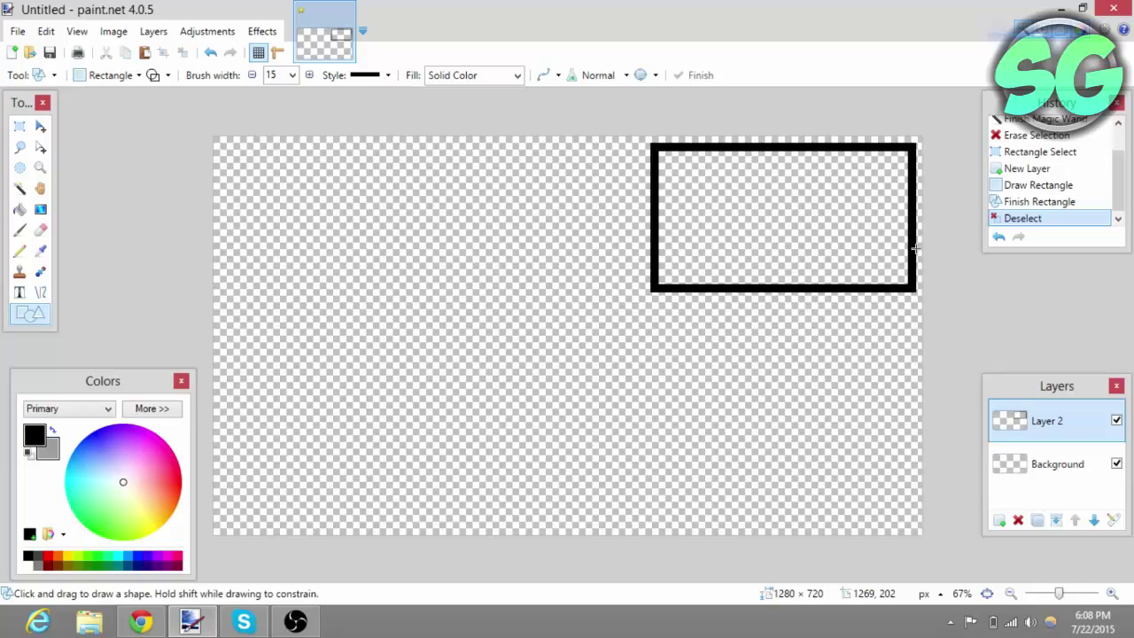
Magic-Wand select the black outline and set primary blue, secondary cyan for the gradient
{"action": "left_click", "coordinate": [19, 188]}
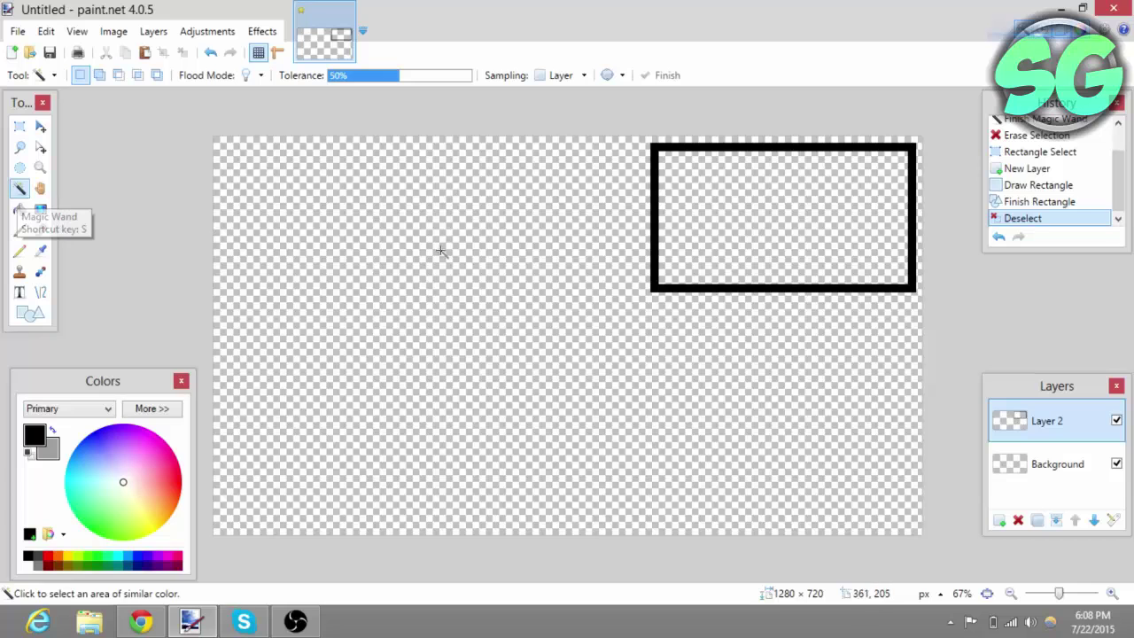
{"action": "left_click", "coordinate": [656, 245]}
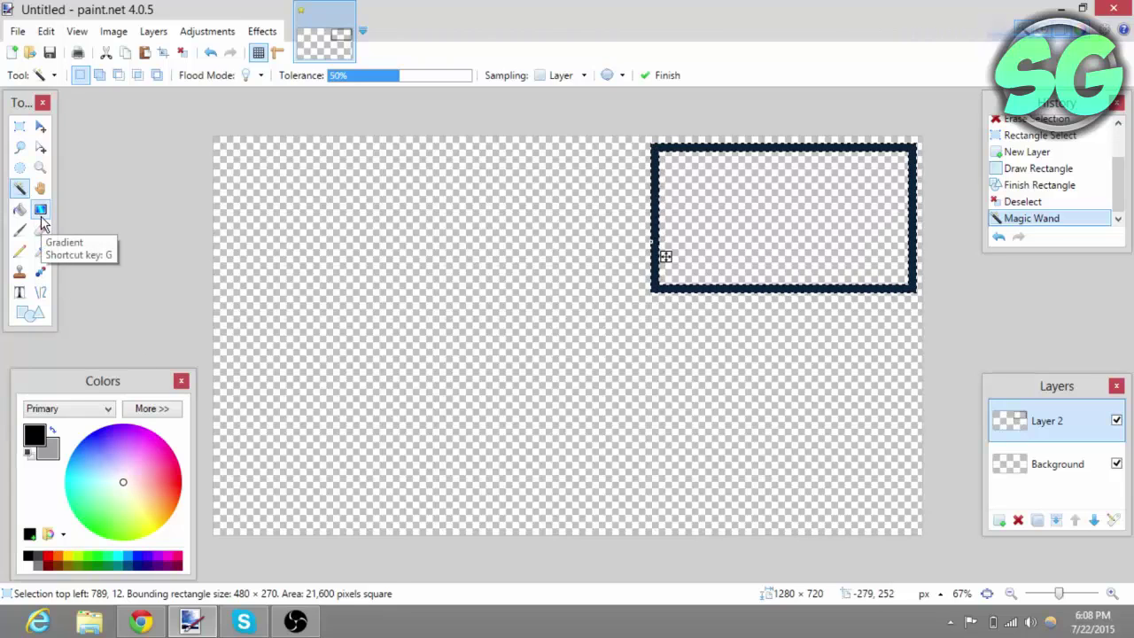
{"action": "left_click", "coordinate": [41, 211]}
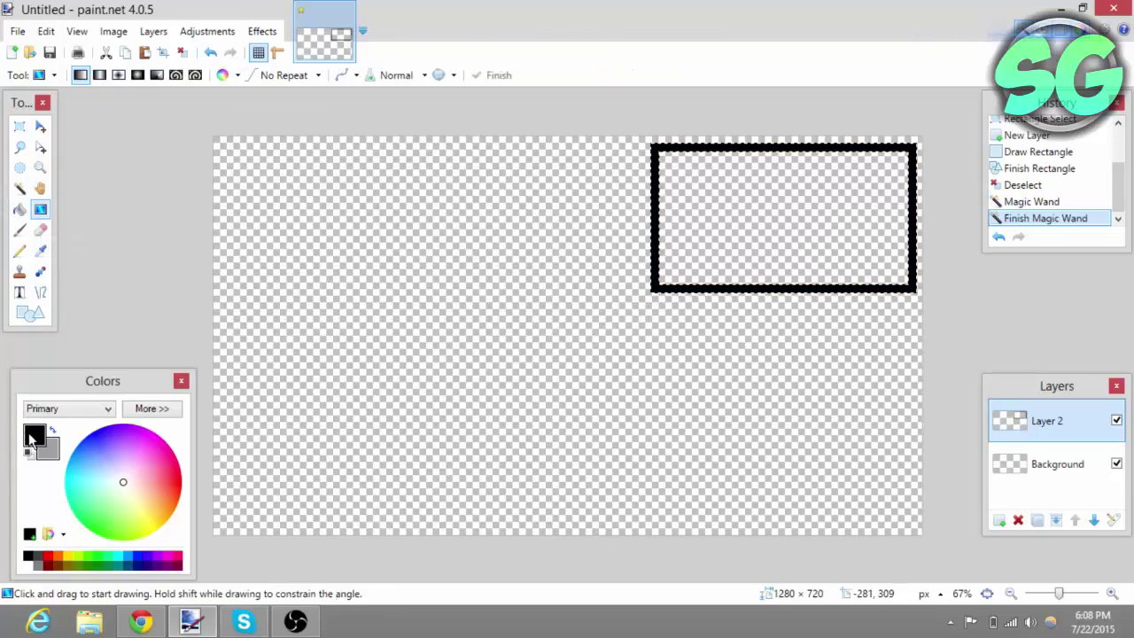
{"action": "left_click", "coordinate": [138, 561]}
{"action": "left_click", "coordinate": [45, 455]}
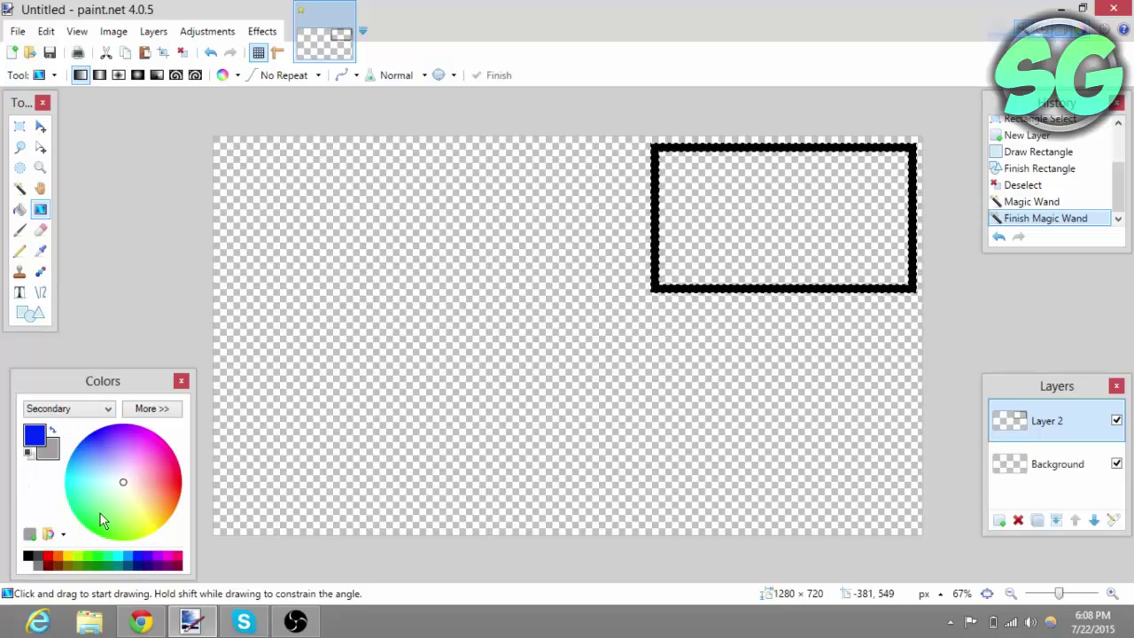
{"action": "right_click", "coordinate": [119, 556]}
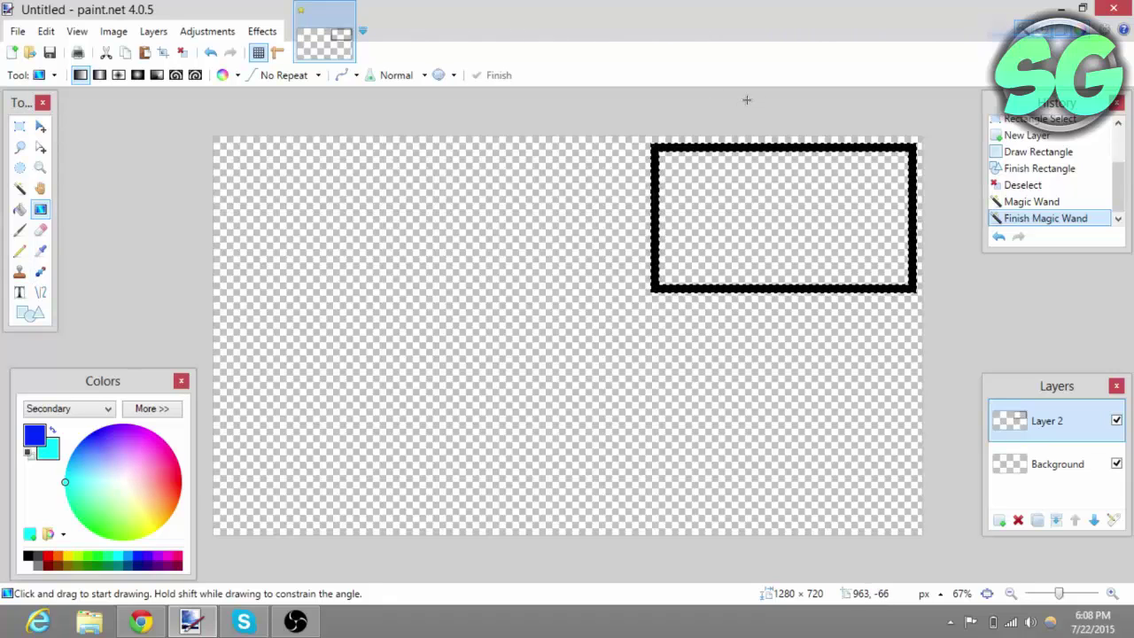
Drag a vertical blue-to-cyan gradient down the frame, commit it, and deselect
{"action": "left_click_drag", "start_coordinate": [812, 105], "coordinate": [785, 133]}
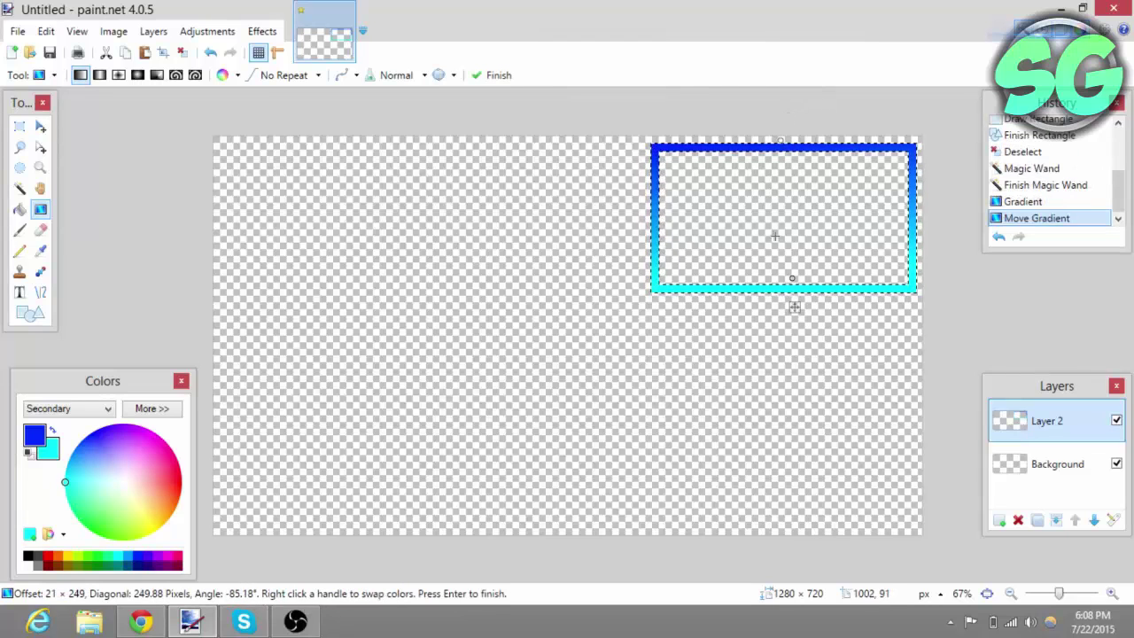
{"action": "left_click_drag", "start_coordinate": [798, 276], "coordinate": [796, 312]}
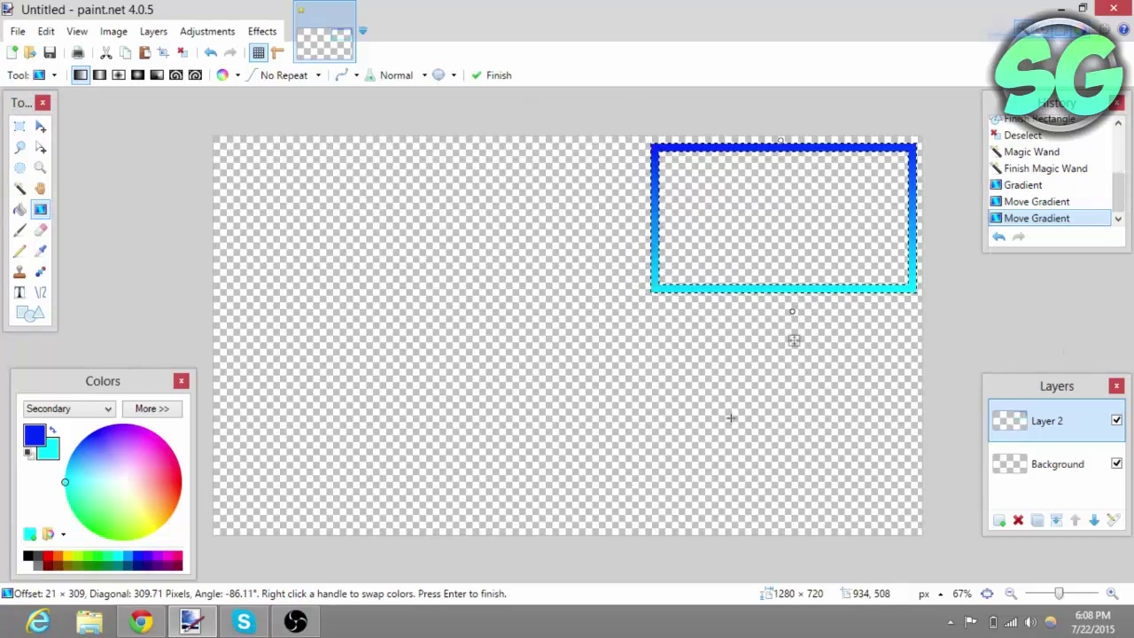
{"action": "key", "text": "Return"}
{"action": "key", "text": "ctrl+d"}
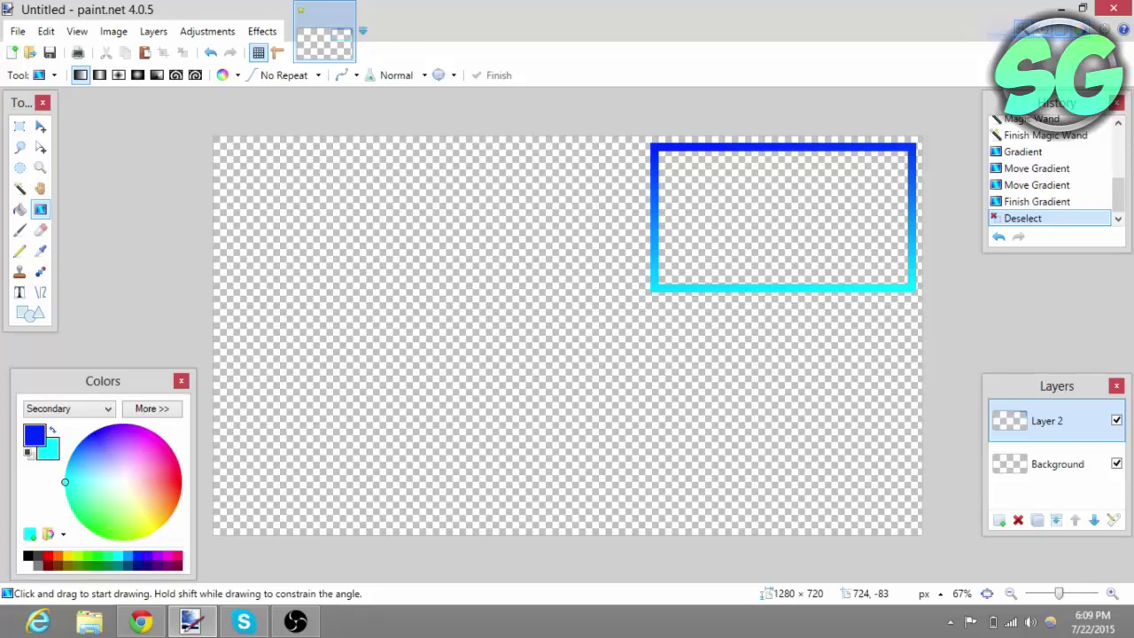
Apply Effects > Object > Drop Shadow to the frame with default settings
{"action": "left_click", "coordinate": [281, 32]}
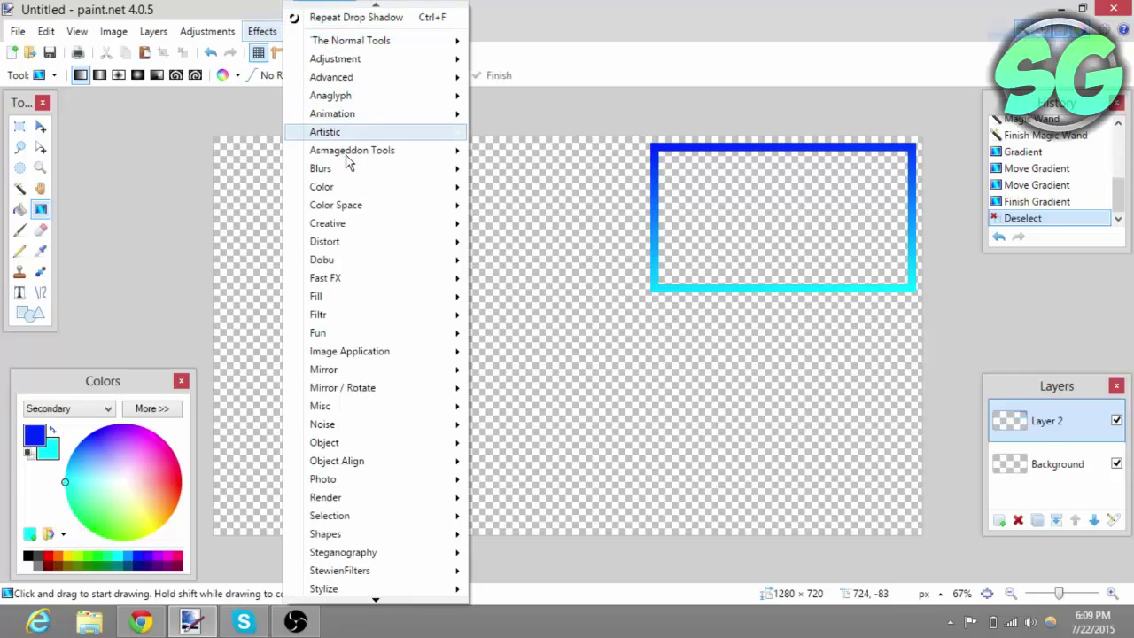
{"action": "mouse_move", "coordinate": [344, 455]}
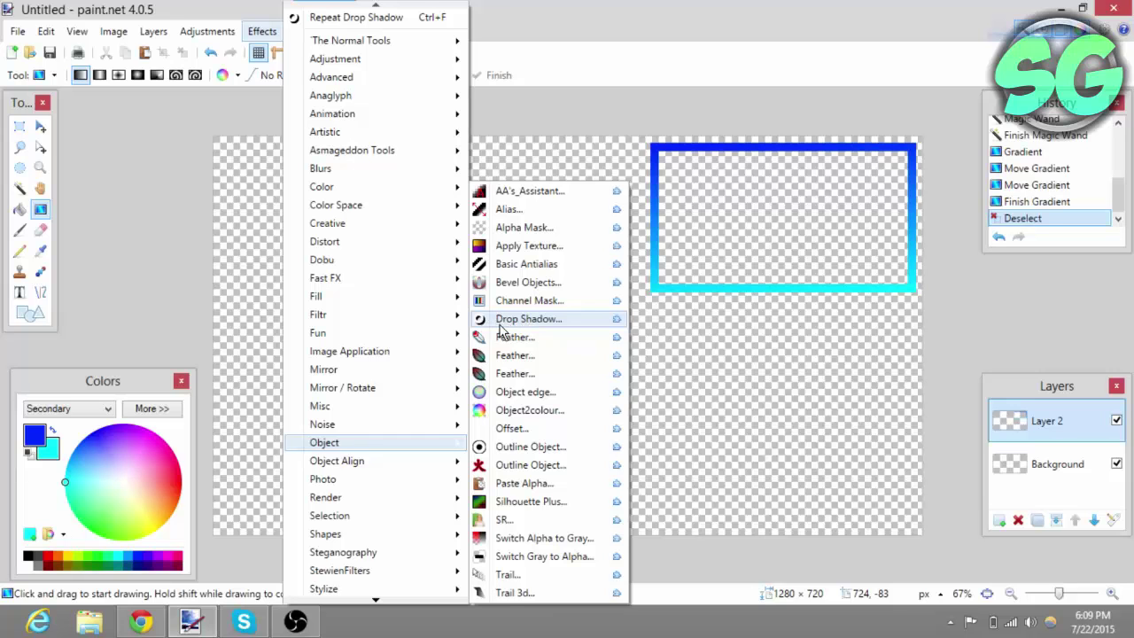
{"action": "left_click", "coordinate": [527, 319]}
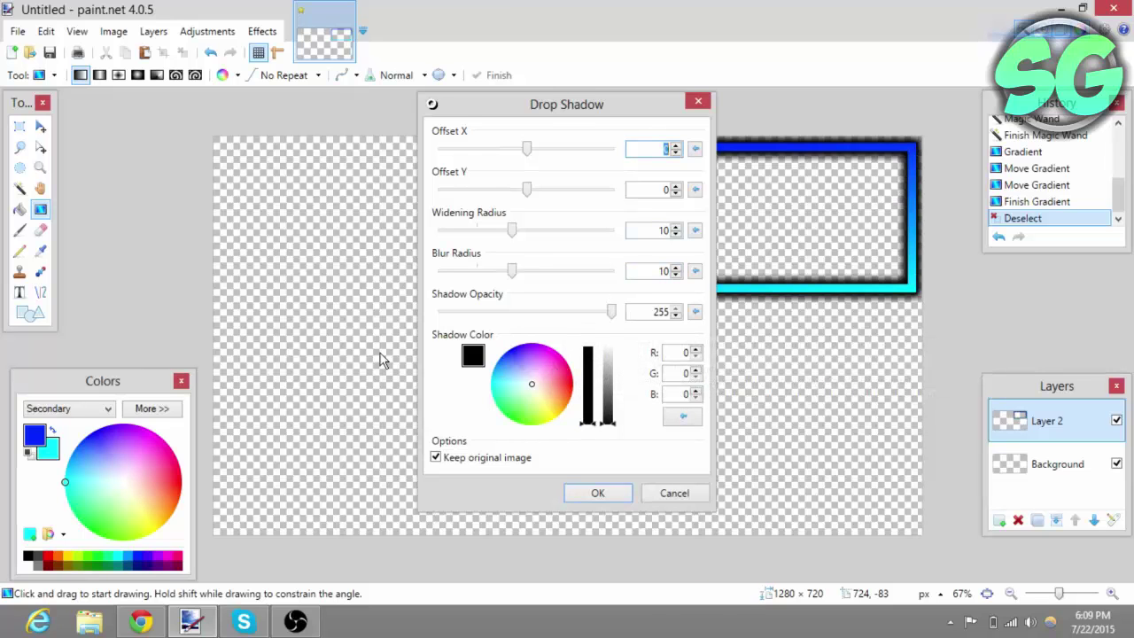
{"action": "left_click_drag", "start_coordinate": [556, 105], "coordinate": [379, 56]}
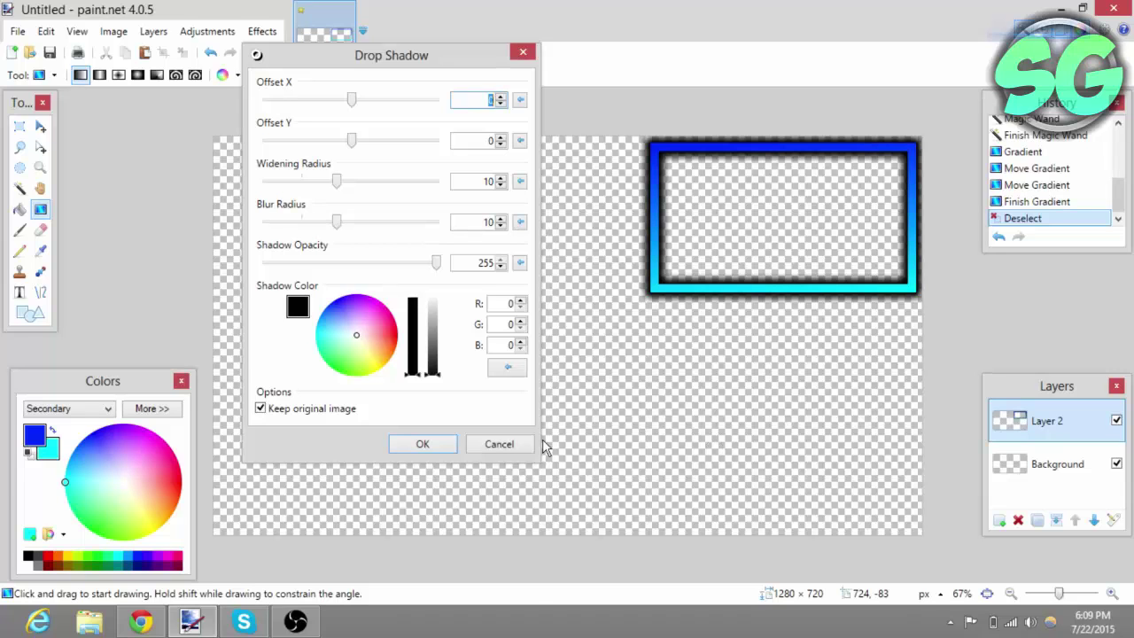
{"action": "left_click", "coordinate": [423, 446]}
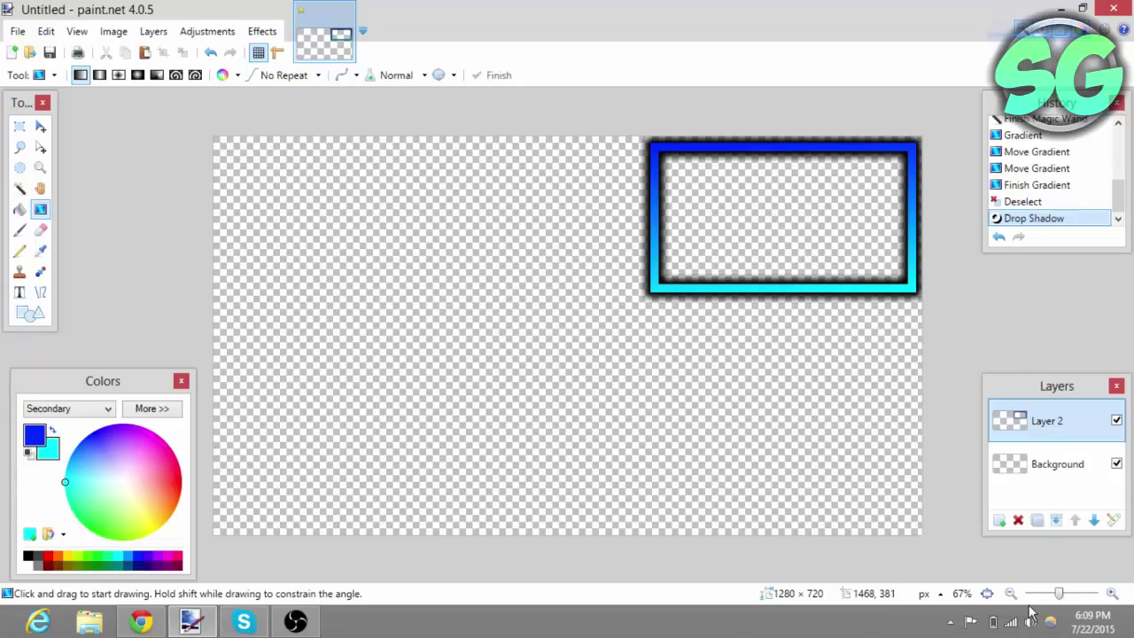
Add Layer 3, pick the Text tool, and set primary white and secondary grey A0A0A0
{"action": "left_click", "coordinate": [997, 519]}
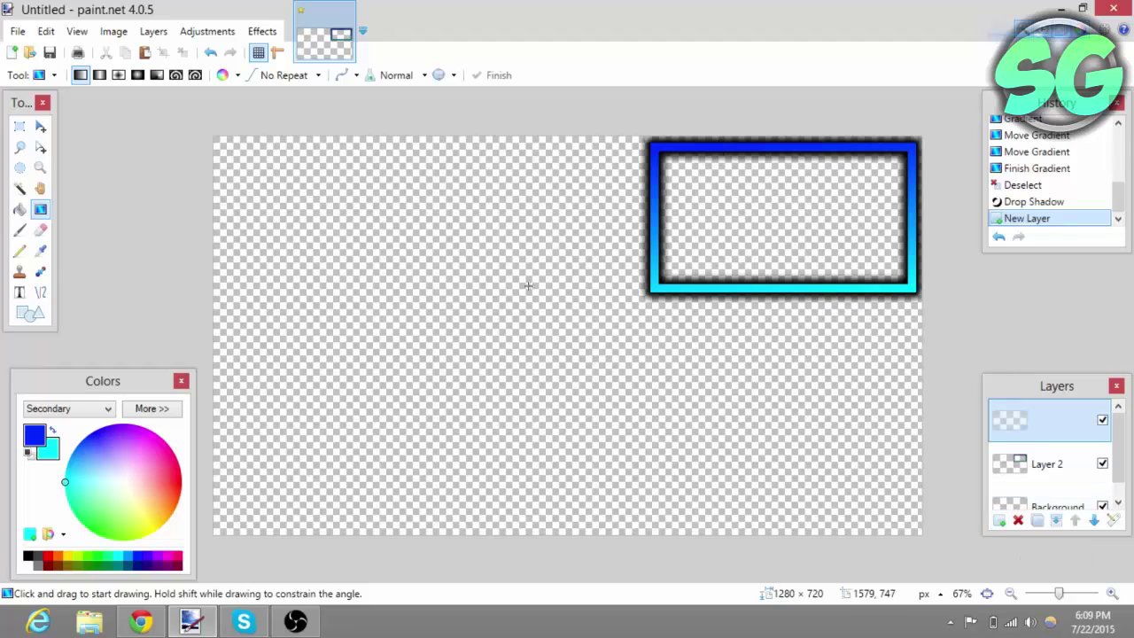
{"action": "left_click", "coordinate": [18, 293]}
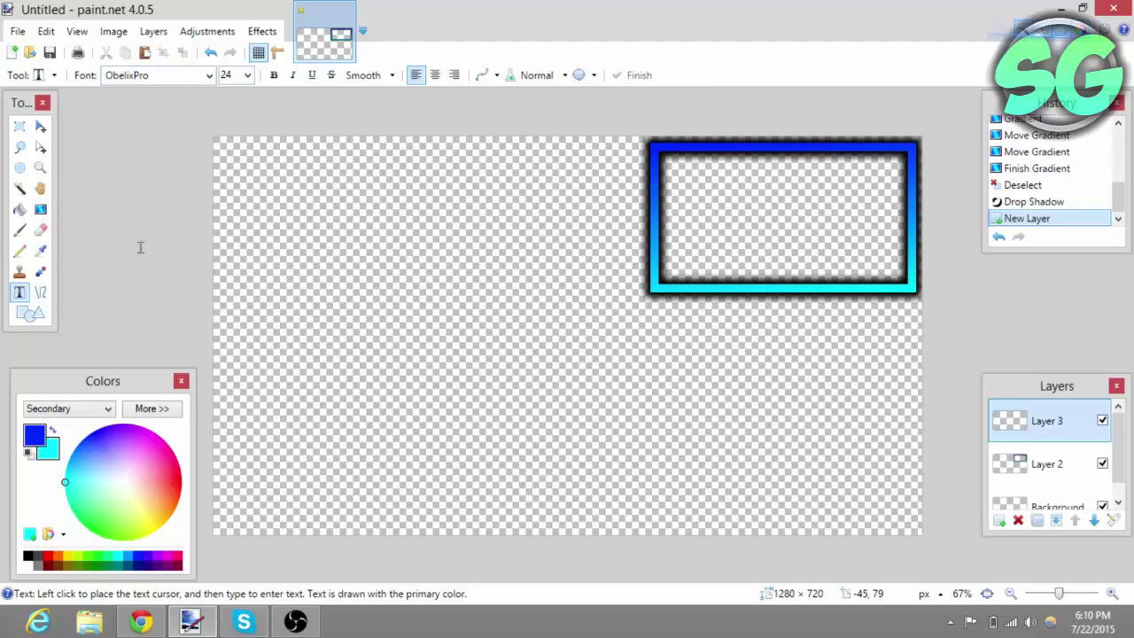
{"action": "left_click", "coordinate": [29, 430]}
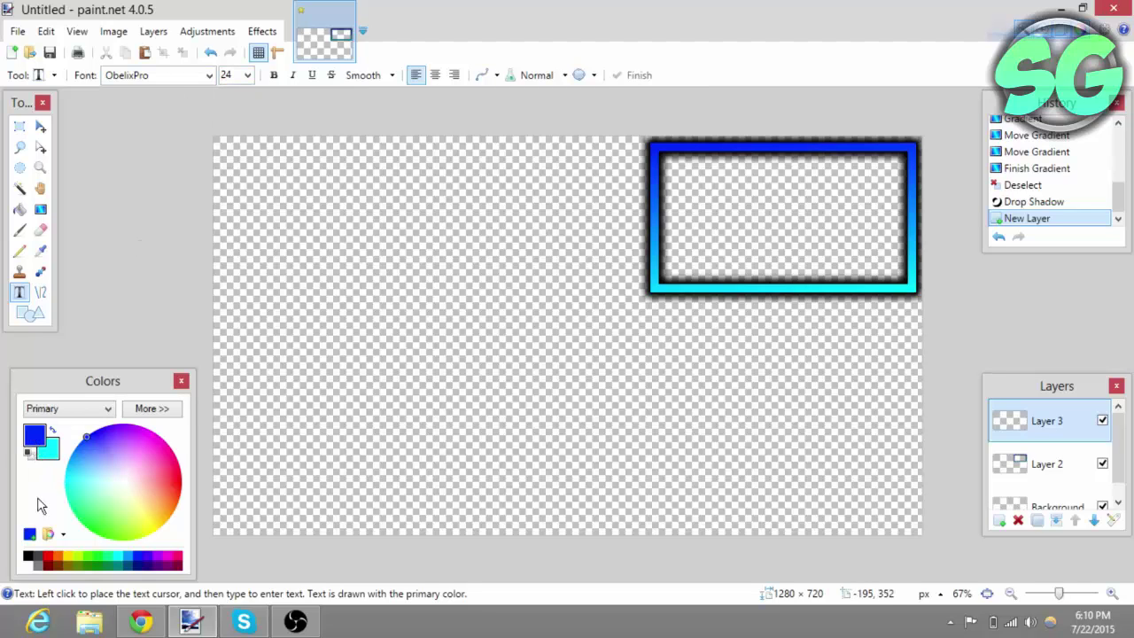
{"action": "left_click", "coordinate": [26, 562]}
{"action": "left_click", "coordinate": [48, 439]}
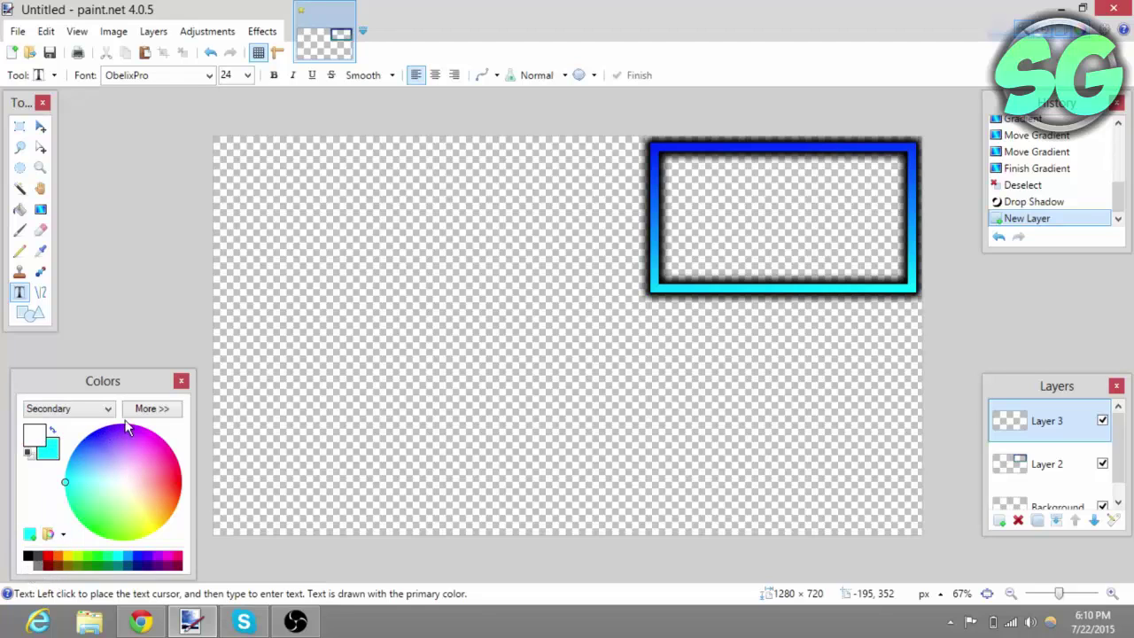
{"action": "left_click", "coordinate": [149, 408]}
{"action": "left_click", "coordinate": [27, 535]}
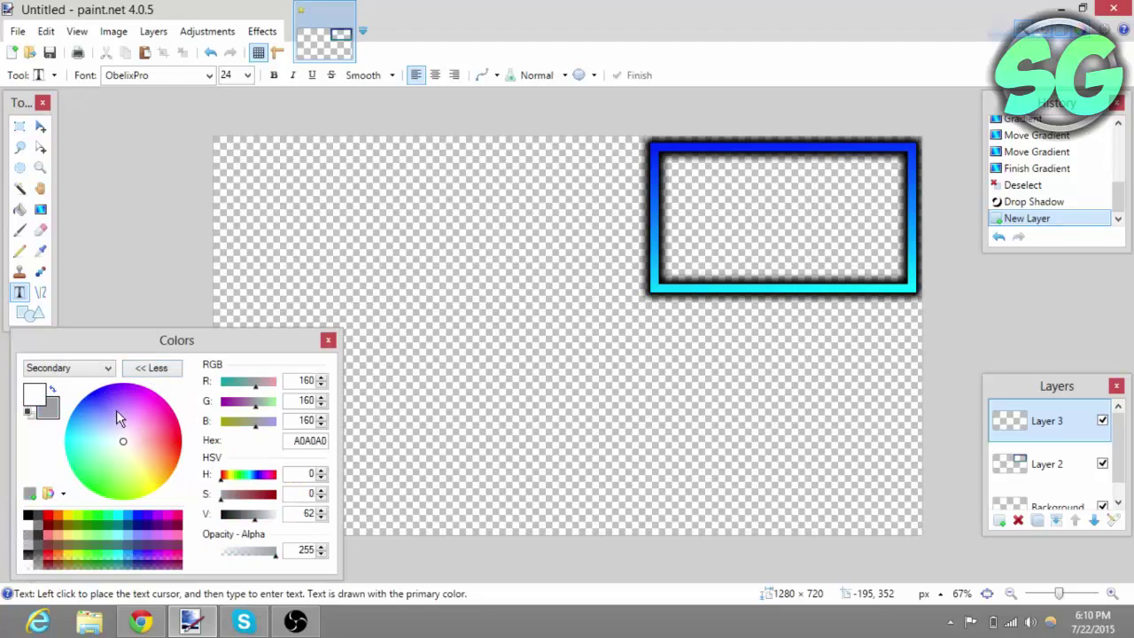
{"action": "left_click", "coordinate": [149, 367]}
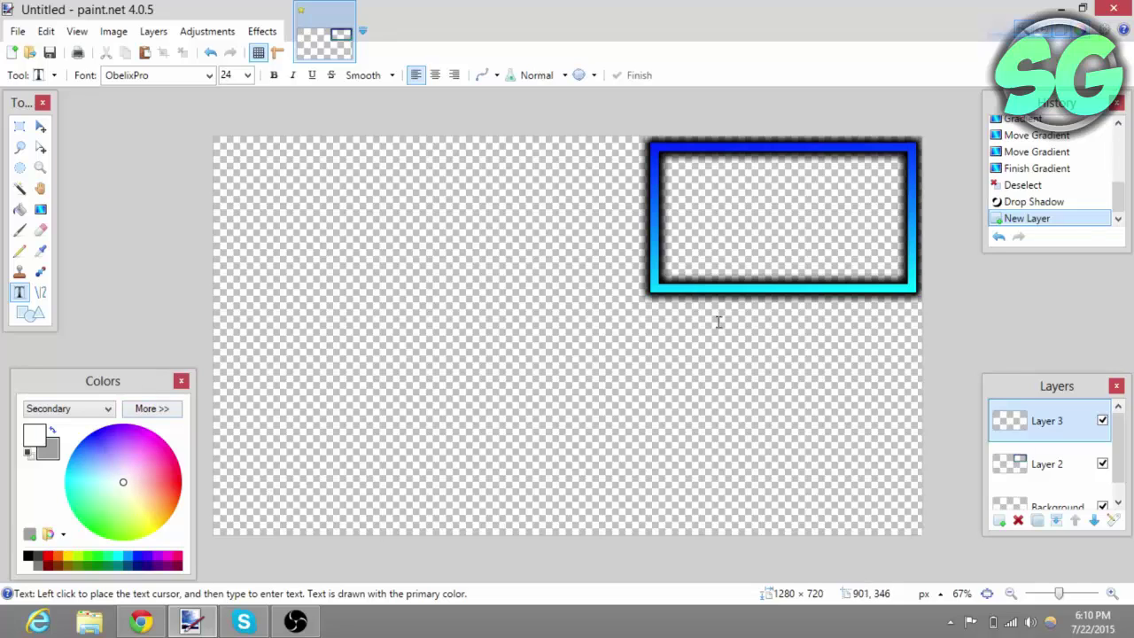
Type SIMPL3GAMING on the frame's bottom edge and nudge it slightly right
{"action": "left_click", "coordinate": [696, 288]}
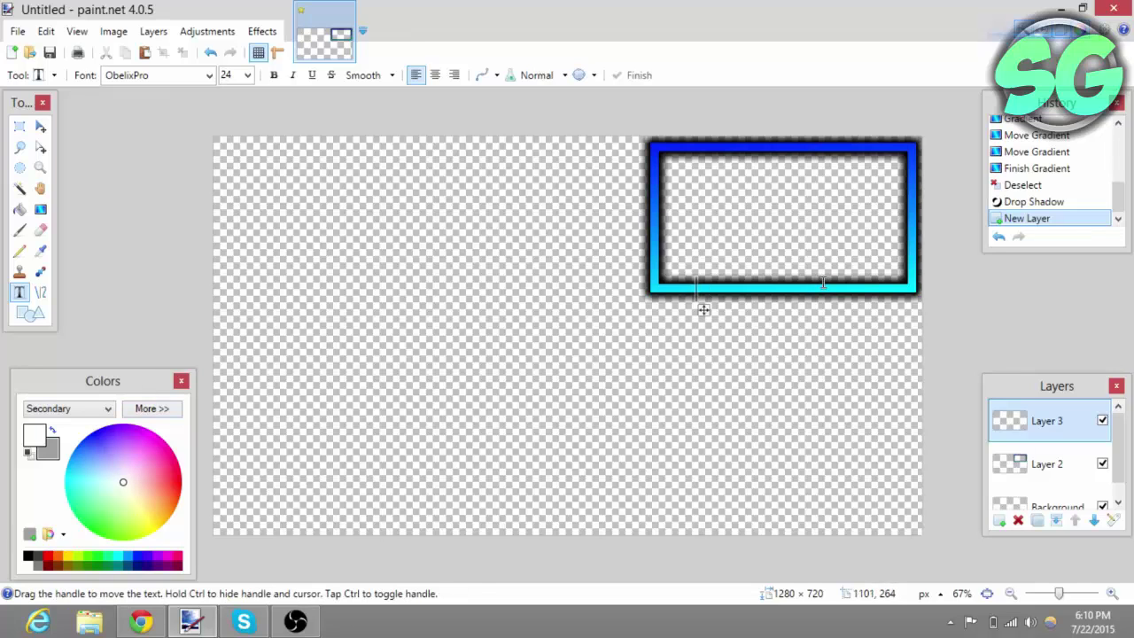
{"action": "type", "text": "SIM"}
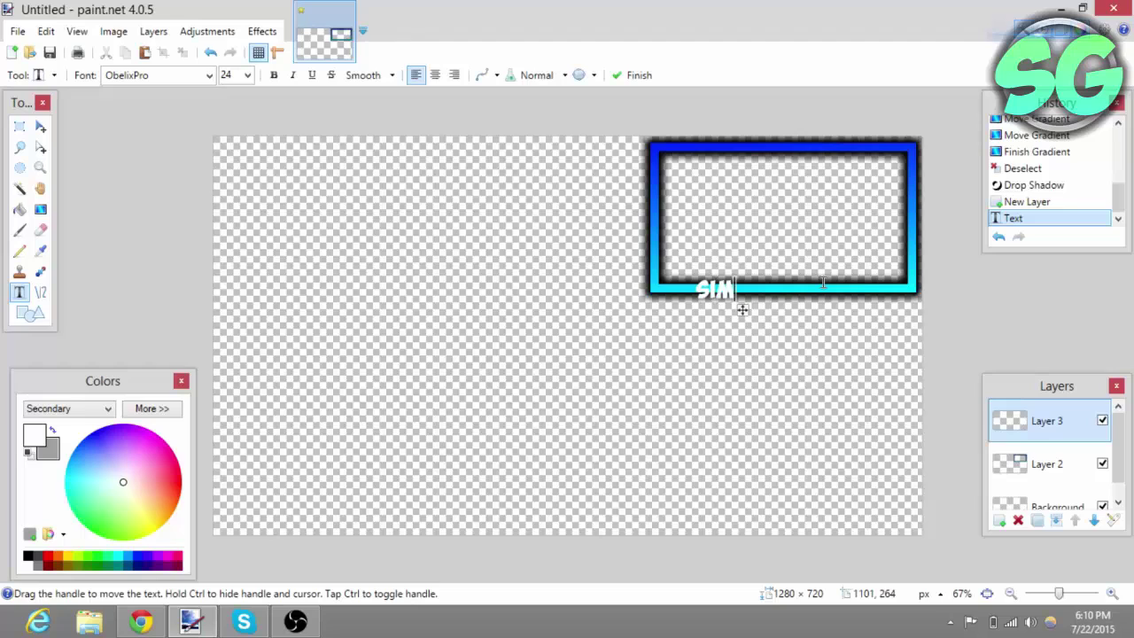
{"action": "type", "text": "PL3GAMING"}
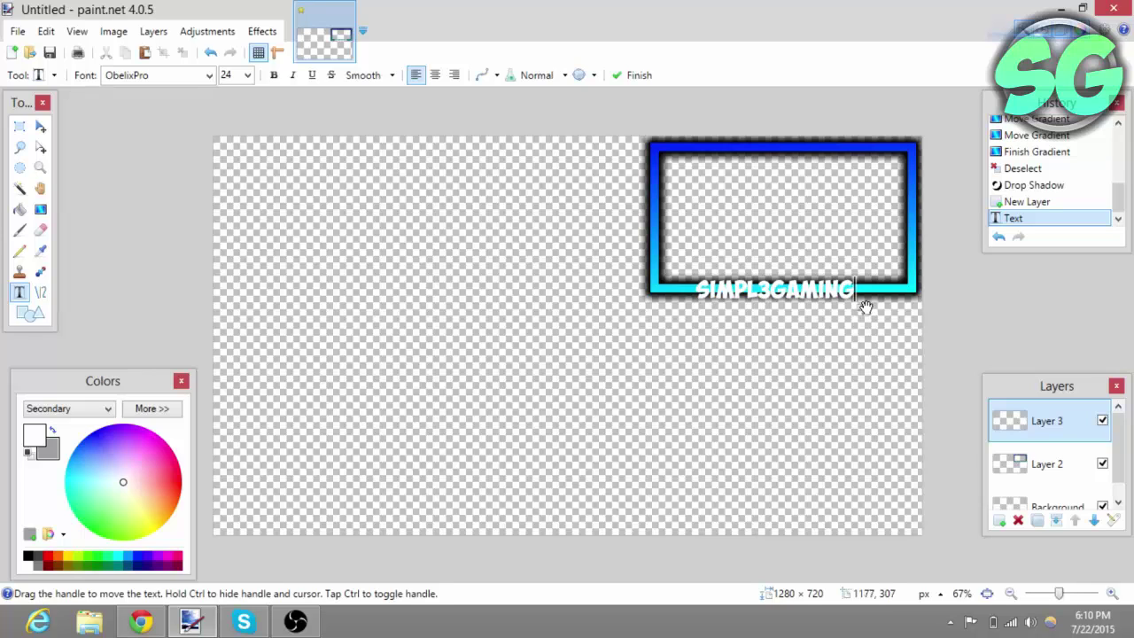
{"action": "left_click_drag", "start_coordinate": [864, 309], "coordinate": [867, 309]}
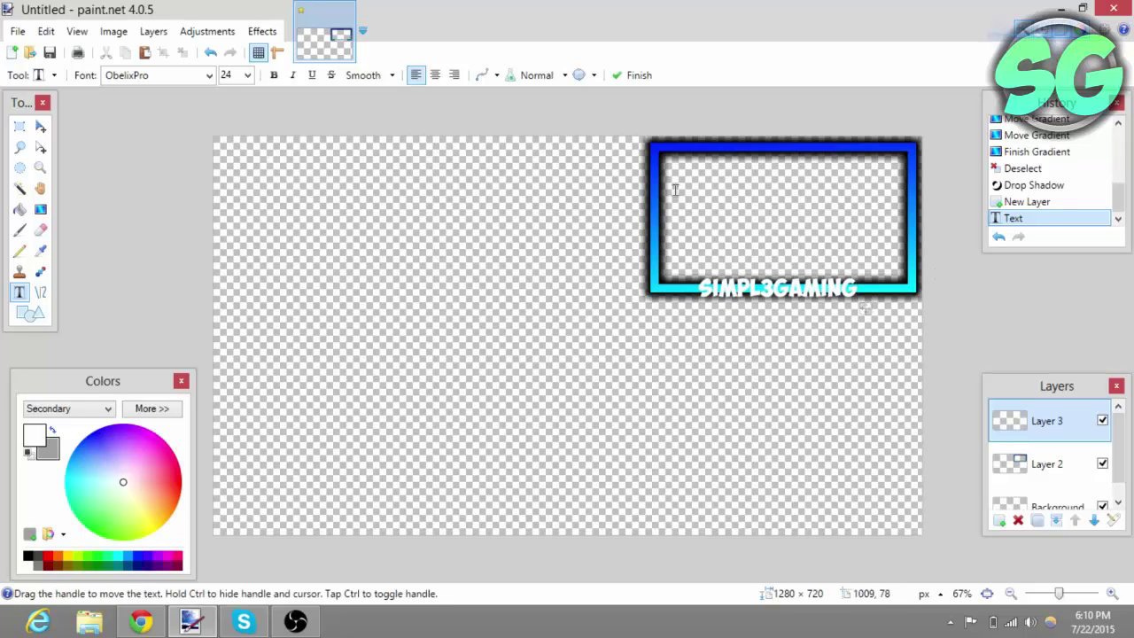
Select the SIMPL3GAMING letters and fill them with a vertical white-to-grey gradient
{"action": "left_click", "coordinate": [40, 131]}
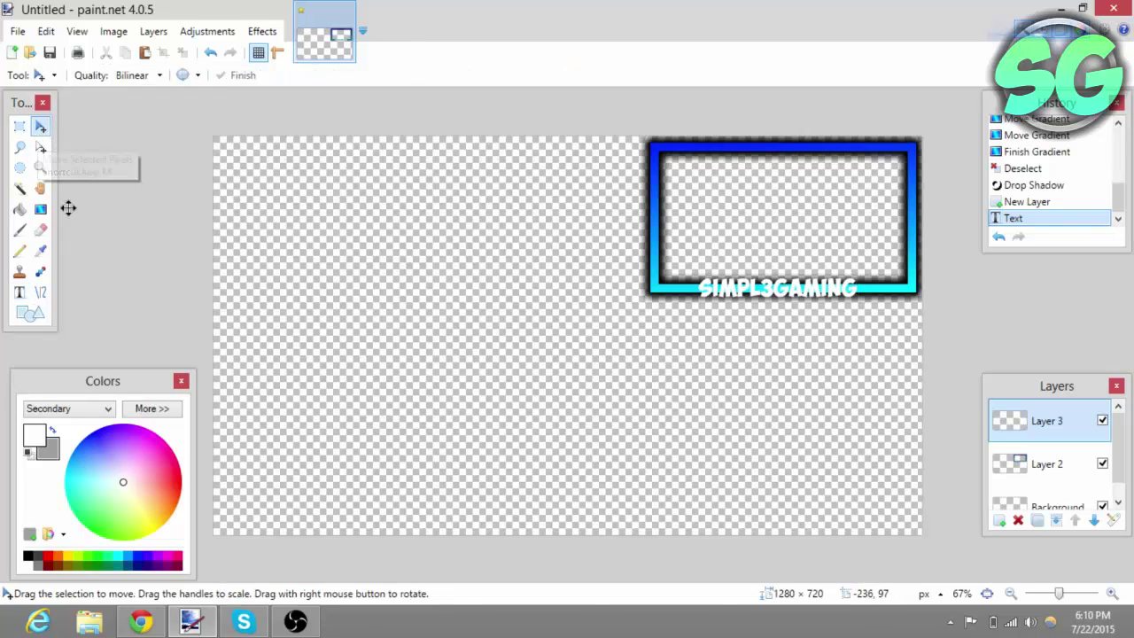
{"action": "left_click", "coordinate": [19, 189]}
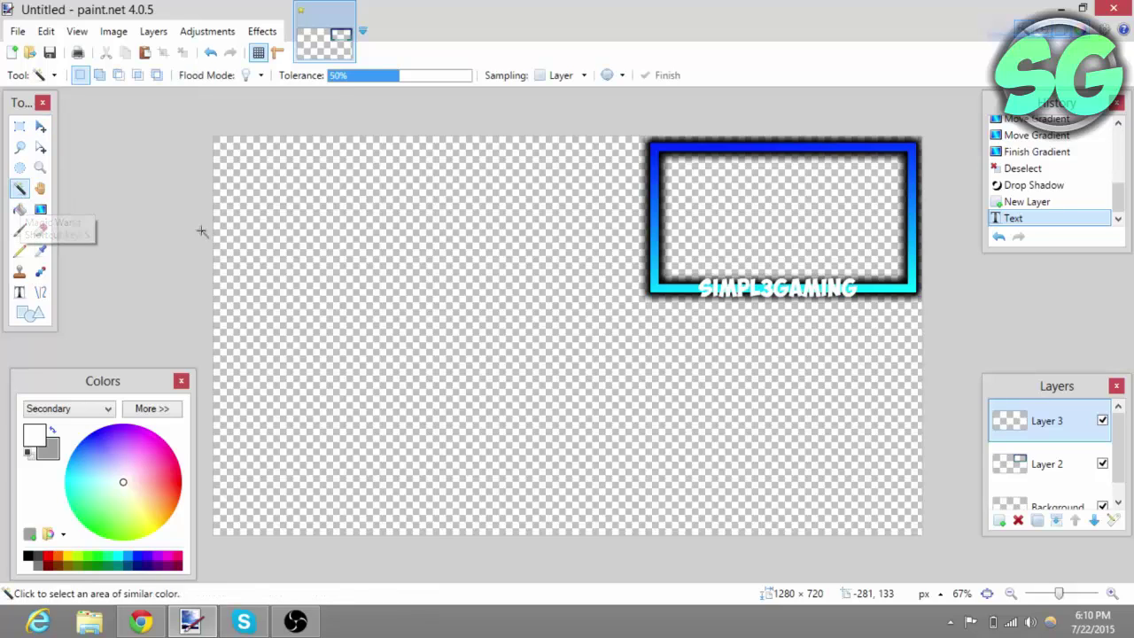
{"action": "left_click", "coordinate": [716, 292]}
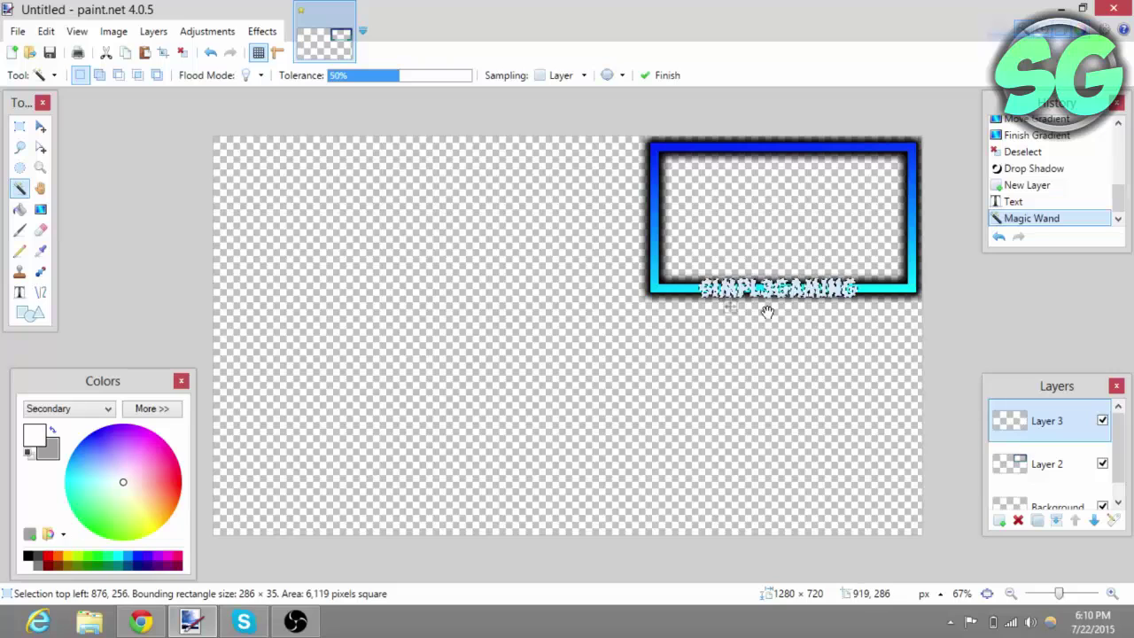
{"action": "left_click", "coordinate": [40, 209]}
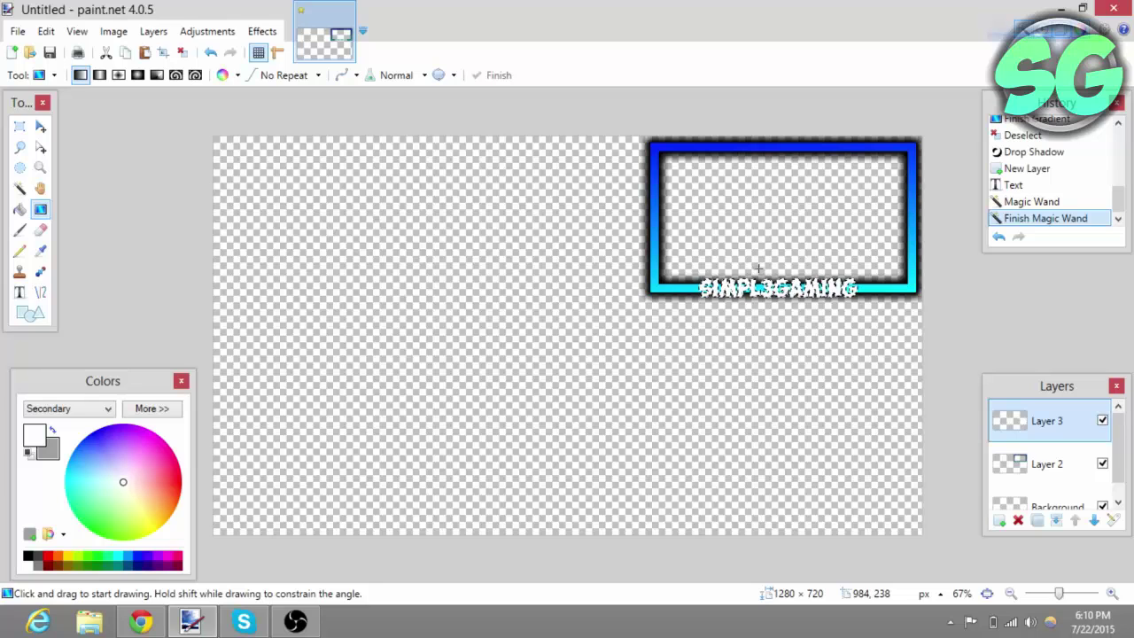
{"action": "left_click_drag", "start_coordinate": [757, 271], "coordinate": [775, 310]}
{"action": "left_click_drag", "start_coordinate": [755, 301], "coordinate": [774, 341]}
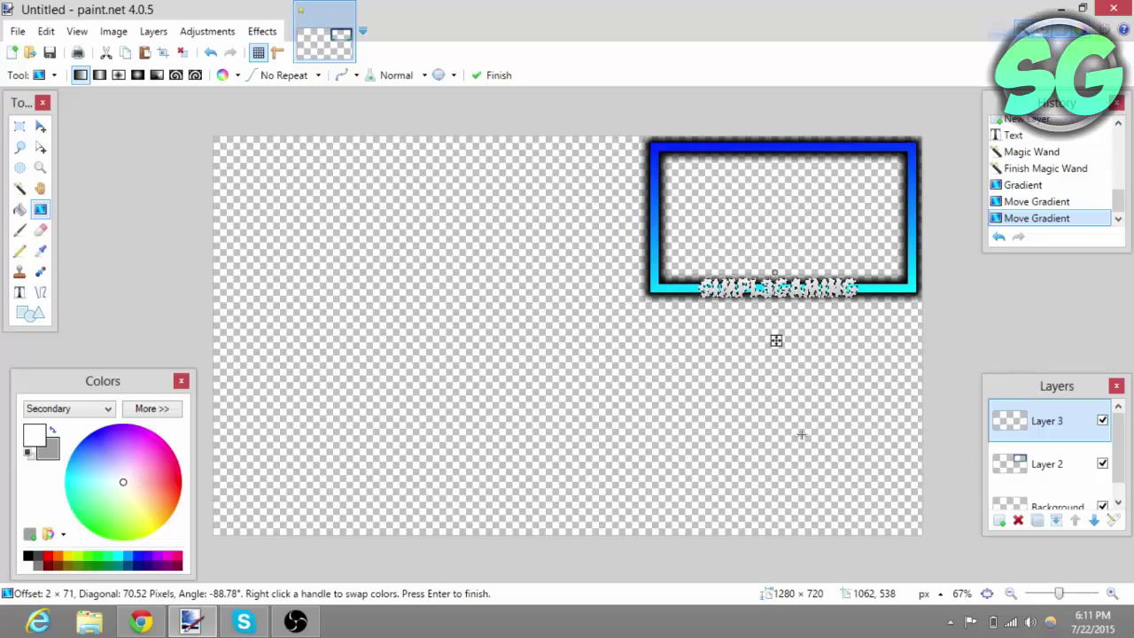
{"action": "key", "text": "ctrl+d"}
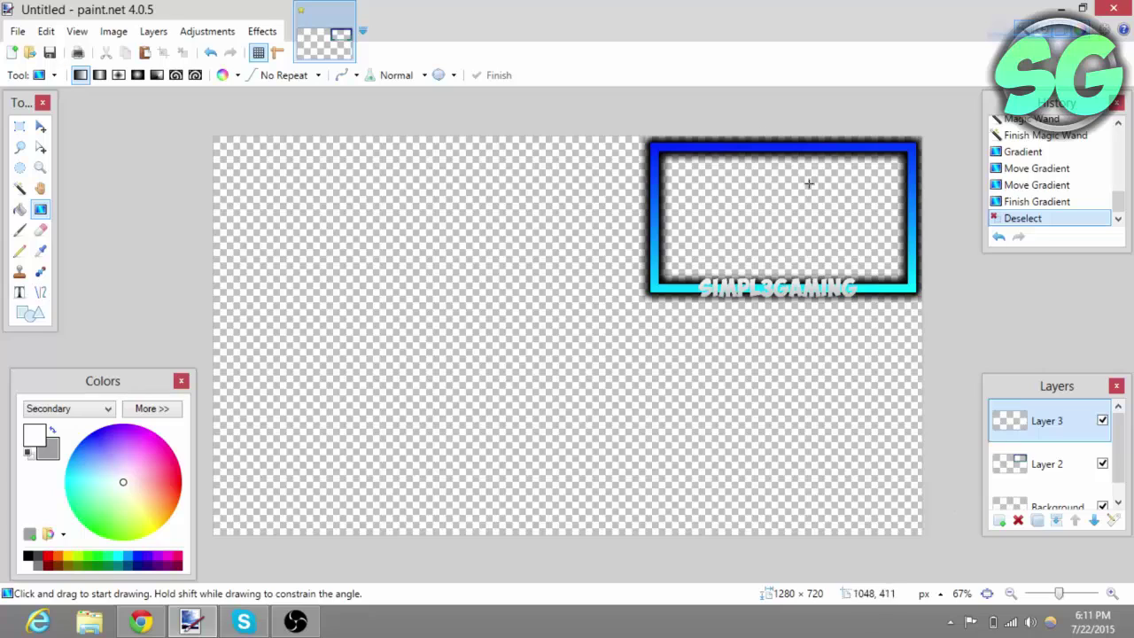
Repeat the drop shadow on the SIMPL3GAMING text and dismiss the low-battery banner
{"action": "left_click", "coordinate": [256, 31]}
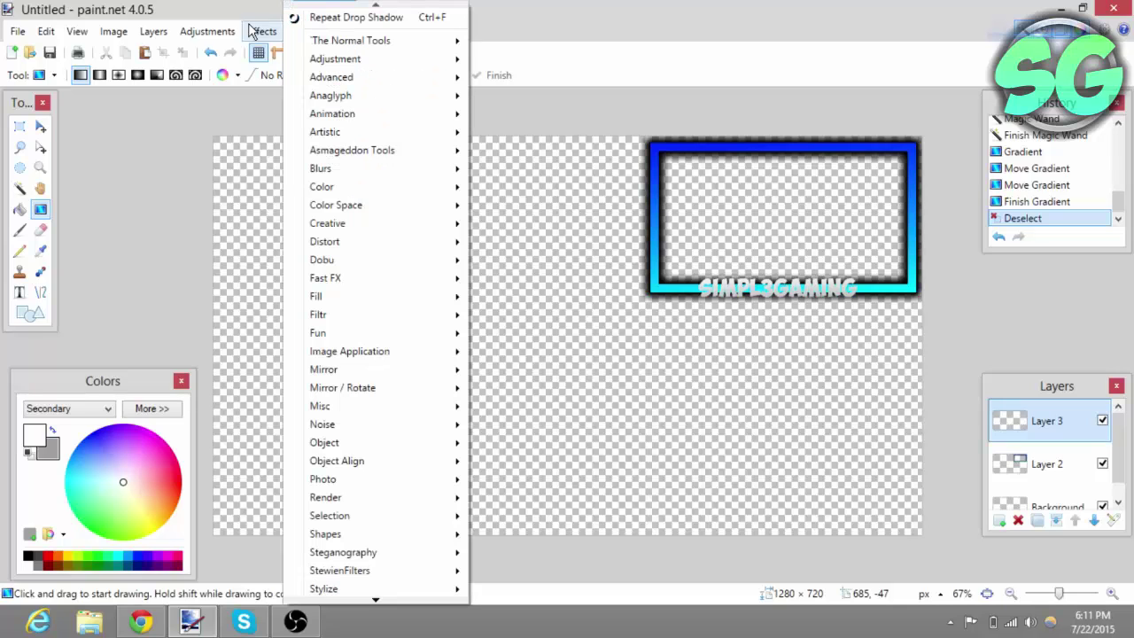
{"action": "left_click", "coordinate": [383, 21]}
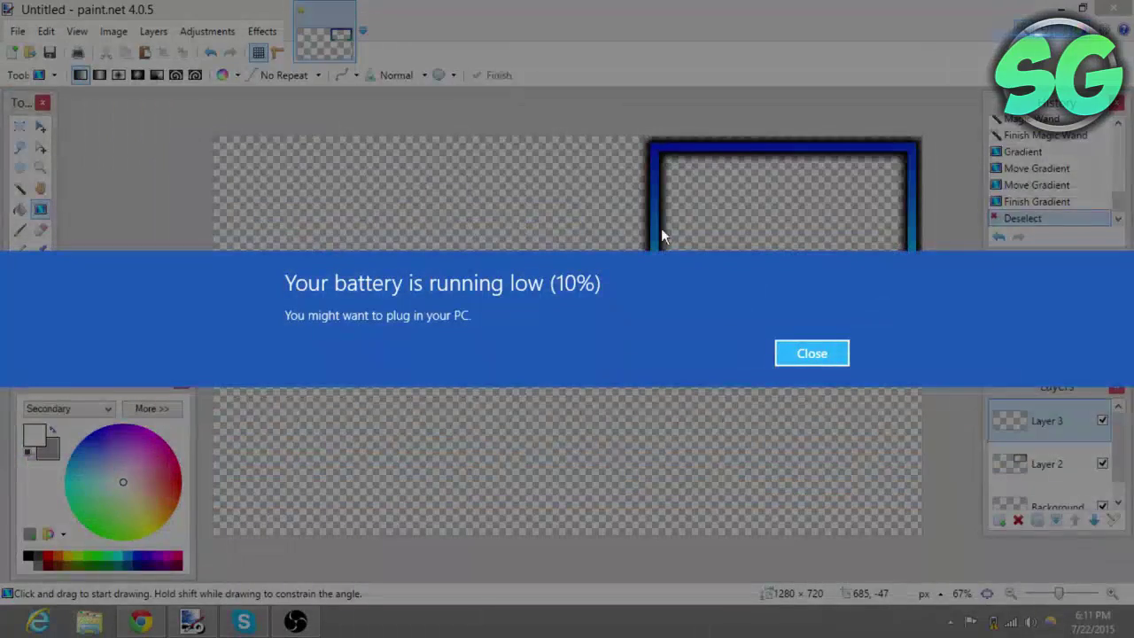
{"action": "left_click", "coordinate": [802, 352]}
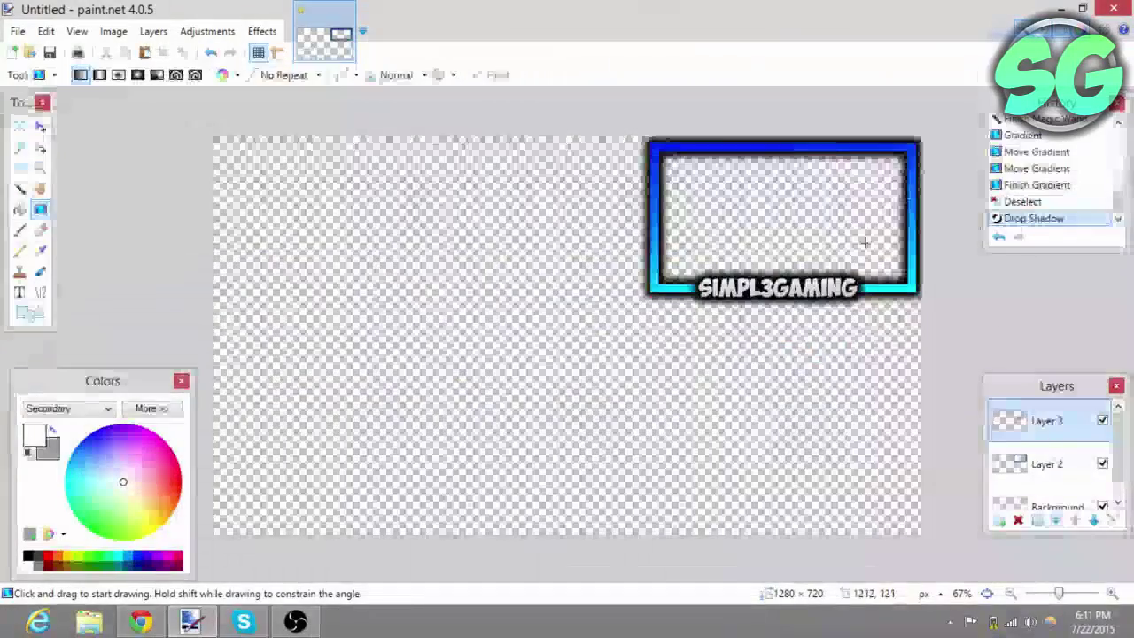